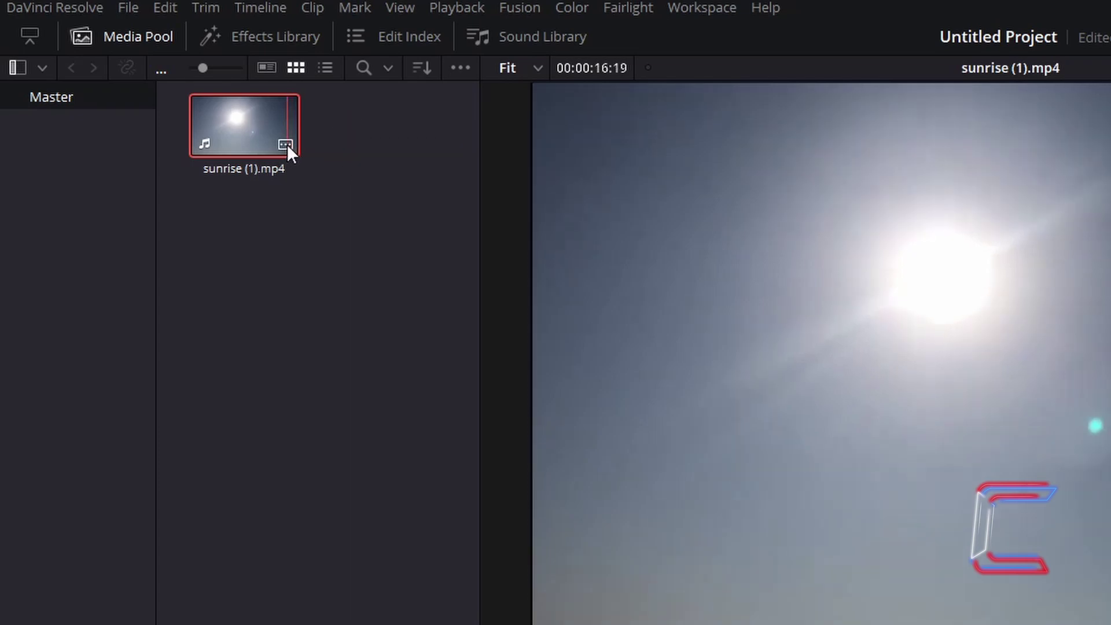
# - Show the sunrise clip's info popup, revealing its 848x480 resolution and 30 fps
pyautogui.click(287, 144)
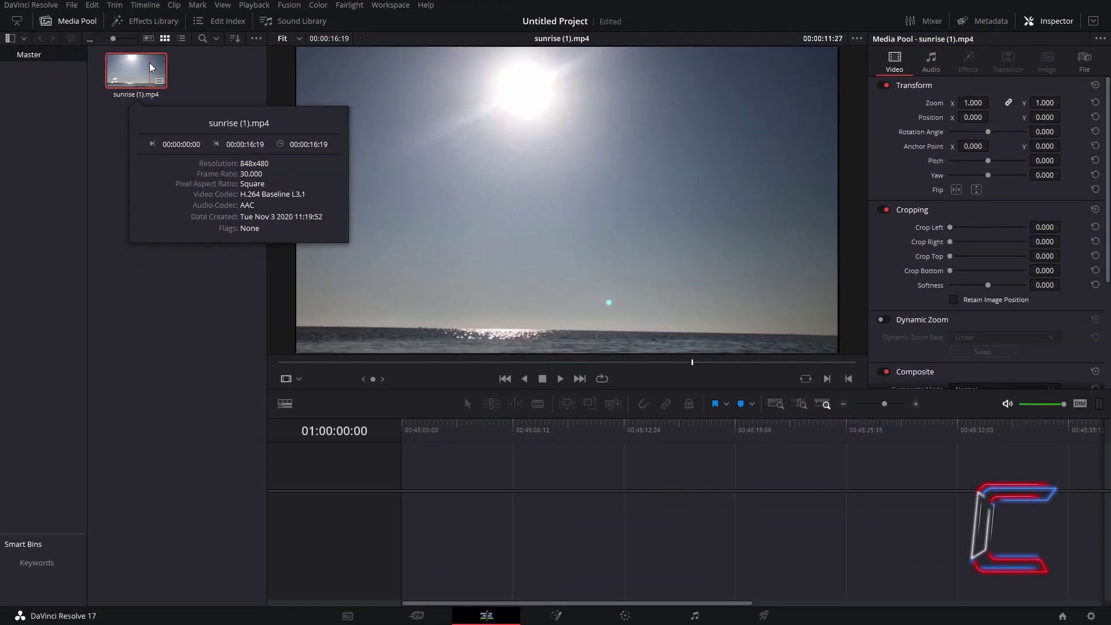
# - Place the sunrise clip on a new timeline and park the playhead at exactly 01:00:05:00
pyautogui.moveTo(149, 62); pyautogui.dragTo(412, 488)
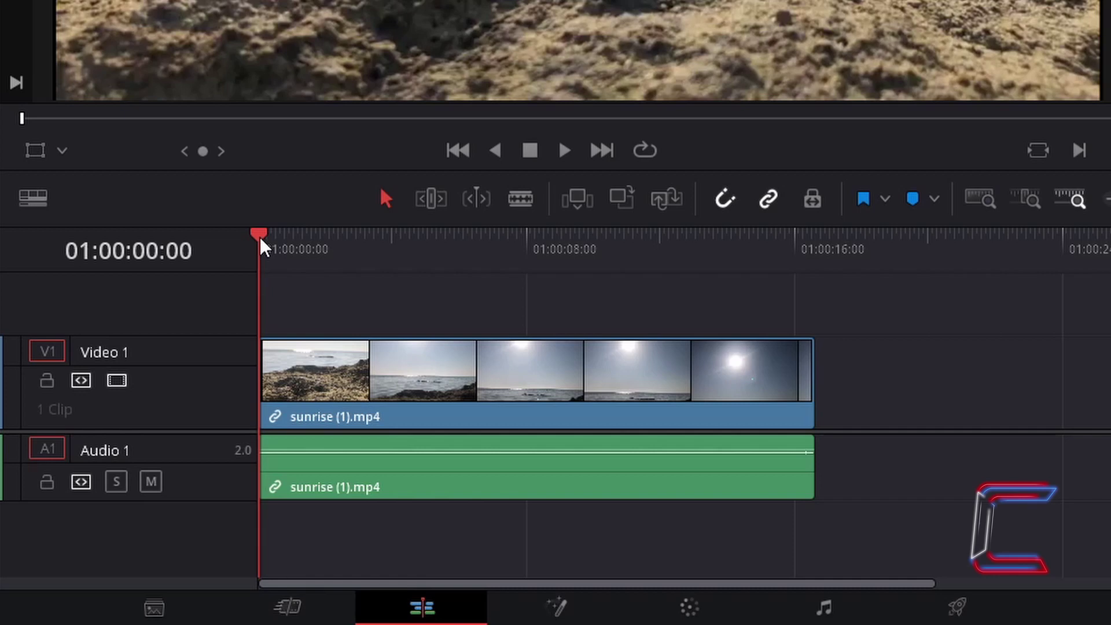
pyautogui.moveTo(260, 240); pyautogui.dragTo(429, 278)
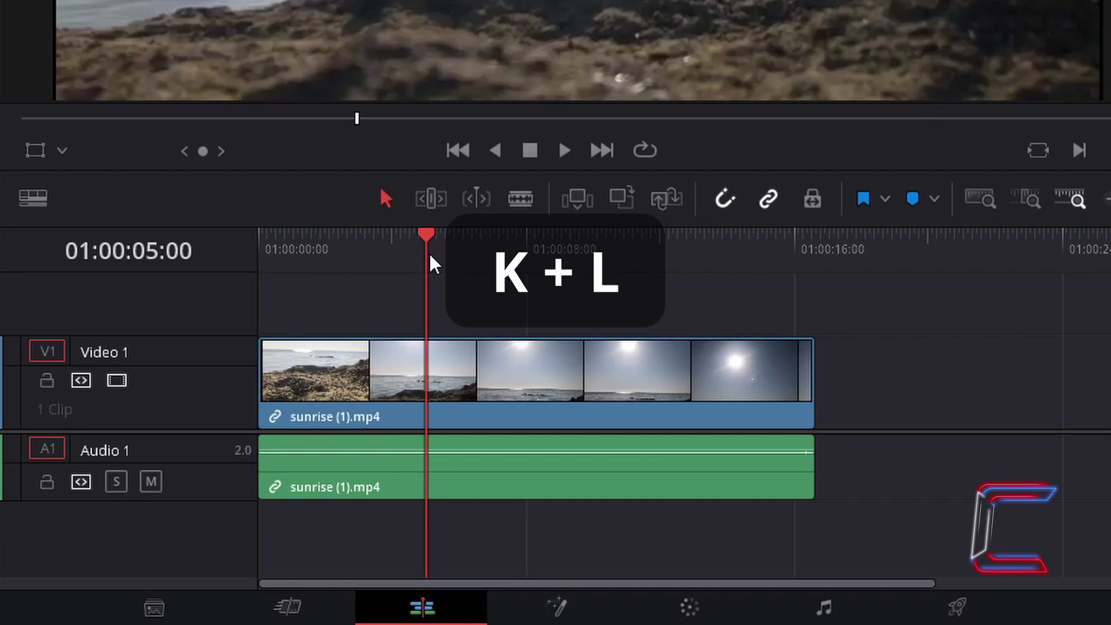
pyautogui.hotkey('k', 'l')
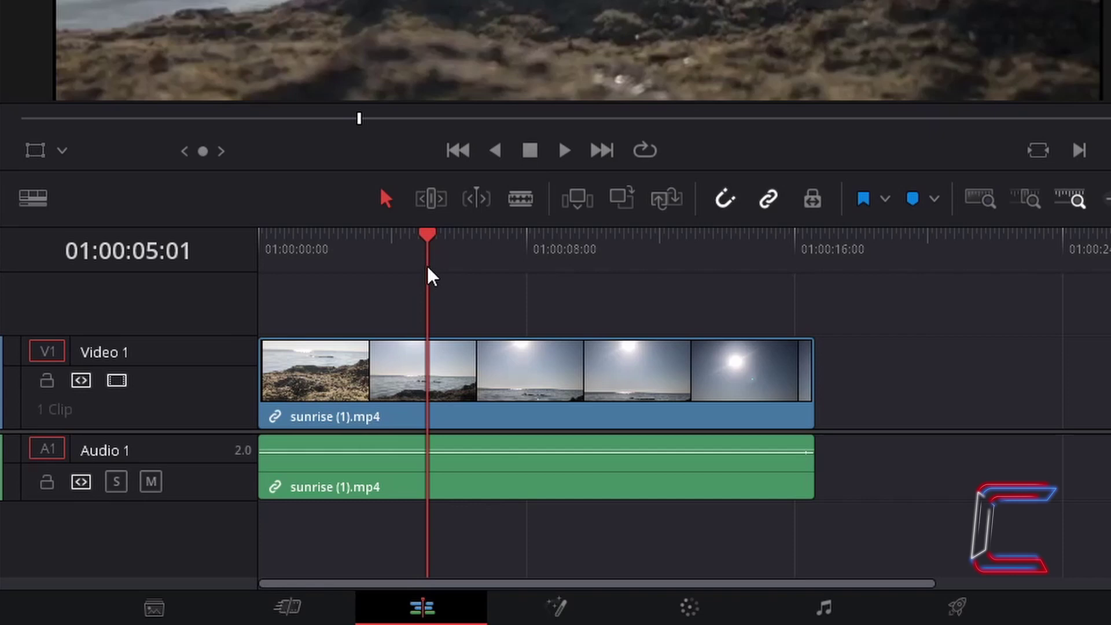
pyautogui.hotkey('k', 'j')
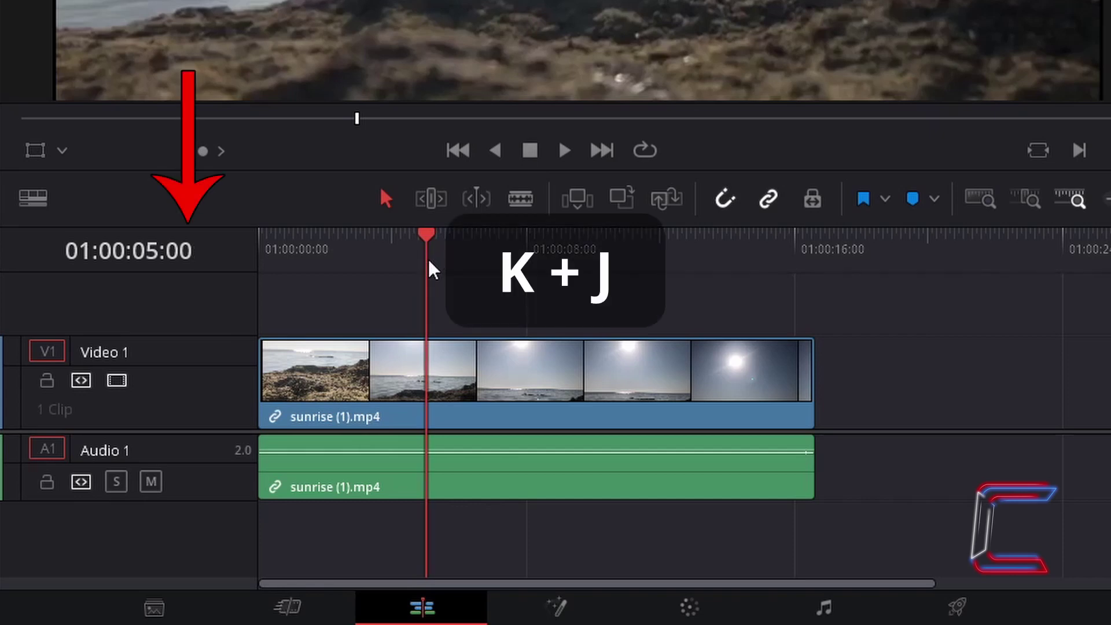
# - Open the clip on the Fusion page and insert a SoftGlow1 node found by searching 'soft glow'
pyautogui.rightClick(478, 359)
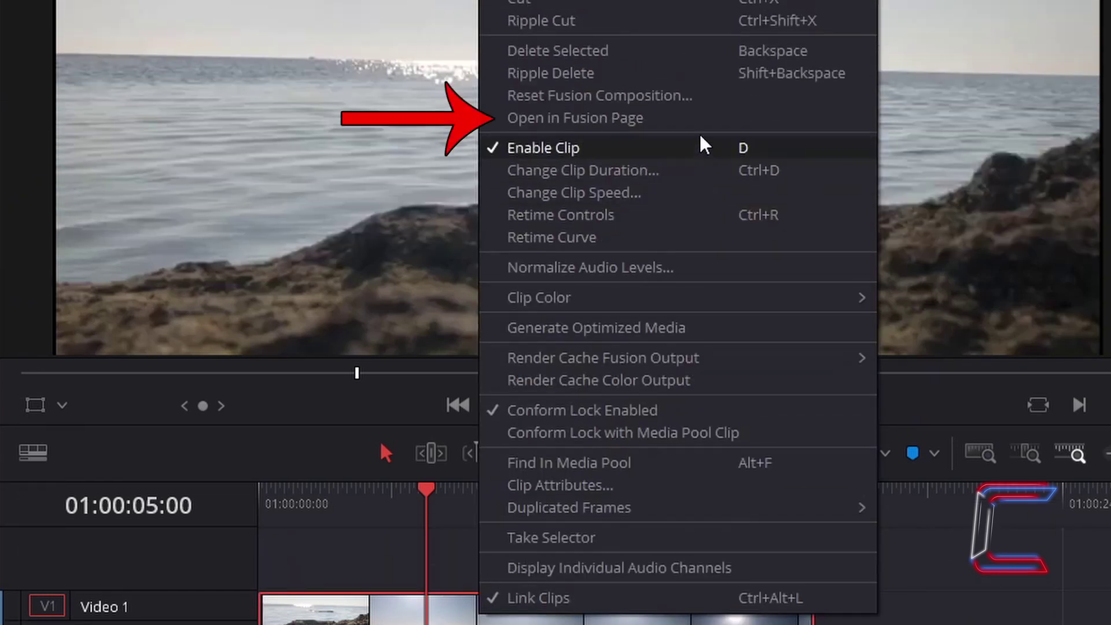
pyautogui.click(710, 122)
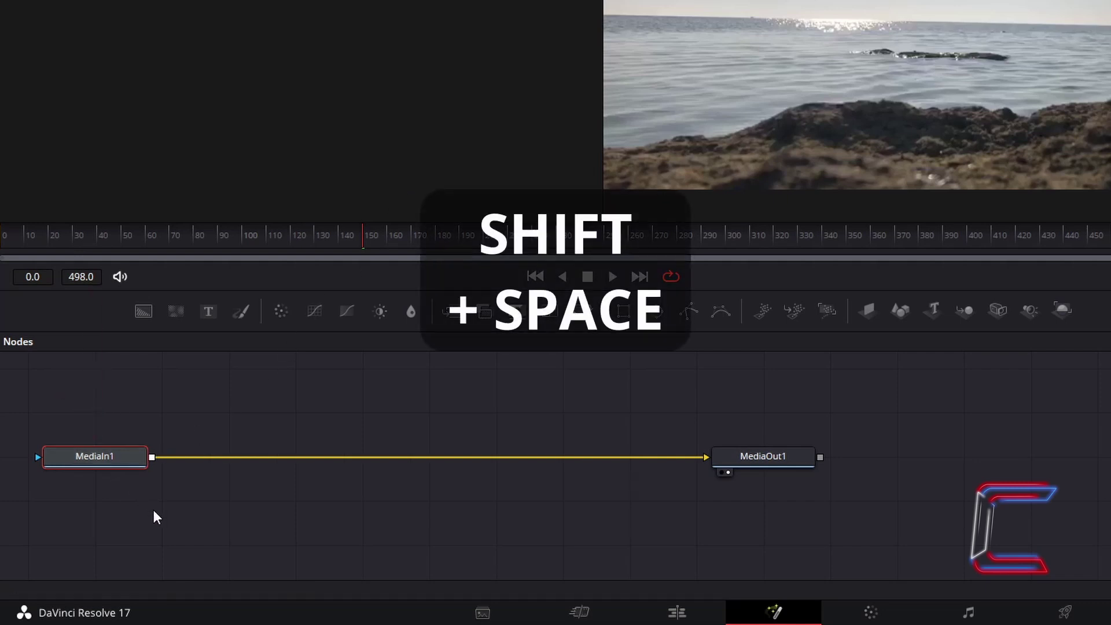
pyautogui.hotkey('shift', 'space')
pyautogui.write('soft glow')
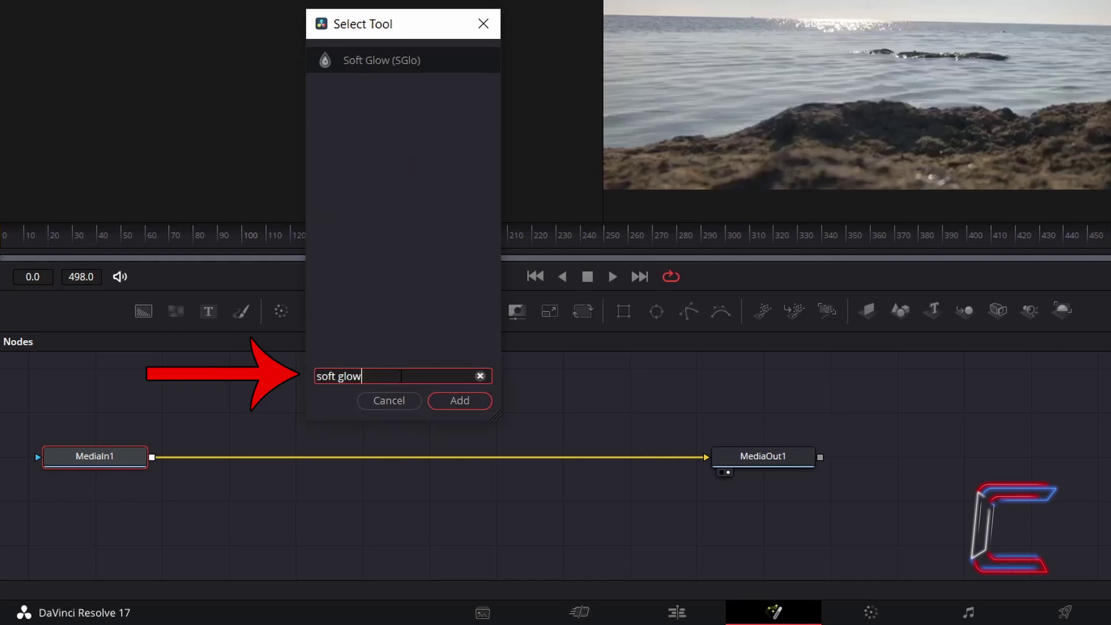
pyautogui.click(387, 64)
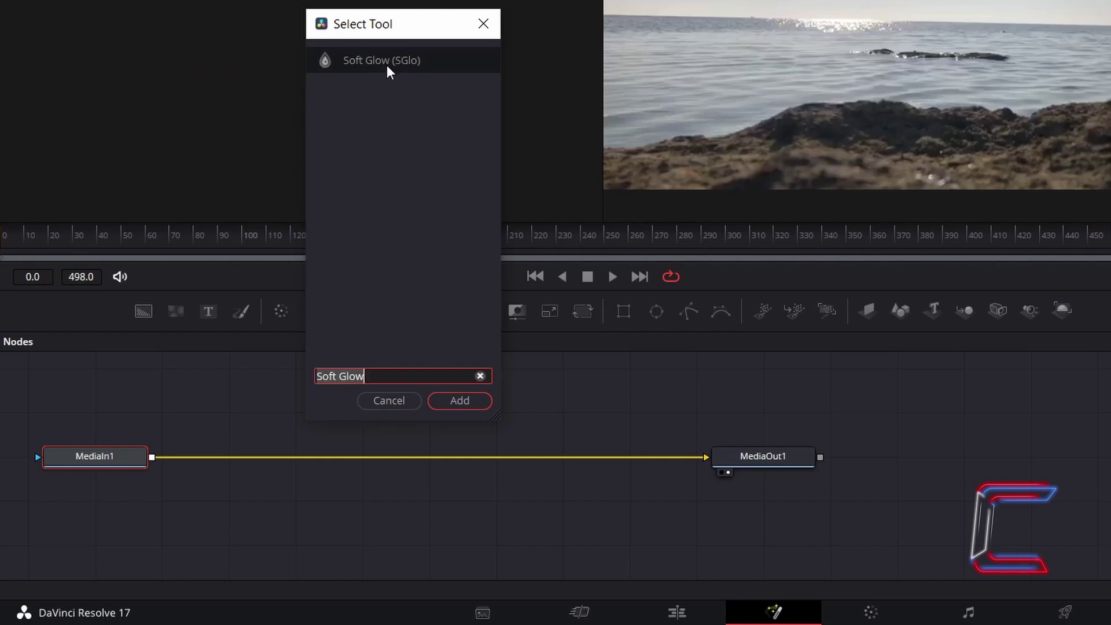
pyautogui.click(478, 405)
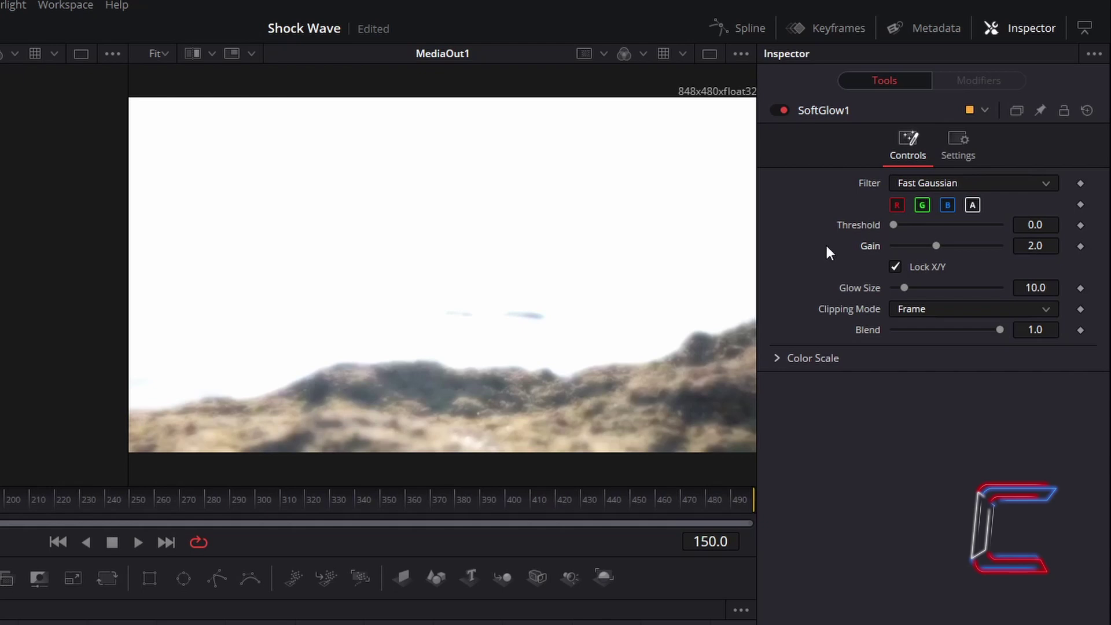
# - Keyframe SoftGlow1's Gain at 0.0 on frame 150
pyautogui.click(1081, 247)
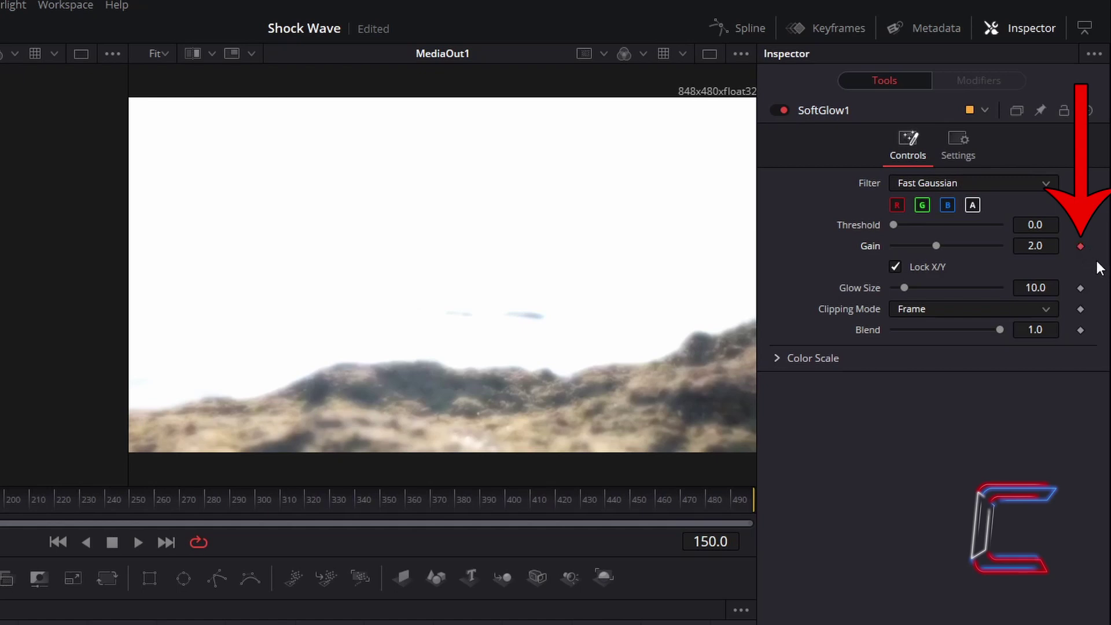
pyautogui.click(1050, 246)
pyautogui.write('0')
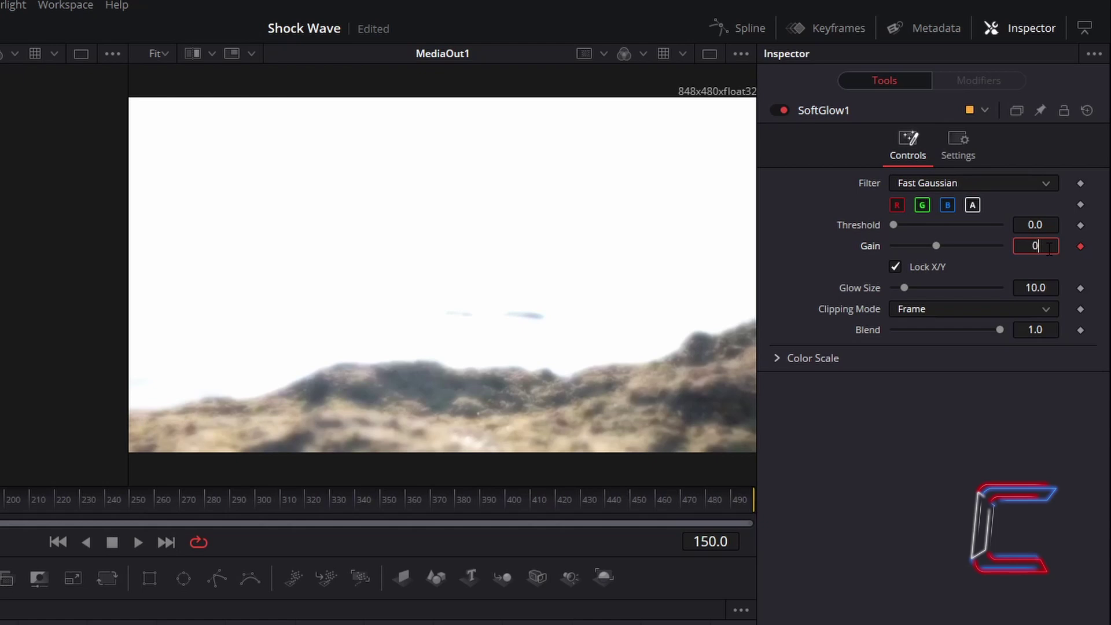
pyautogui.press('Tab')
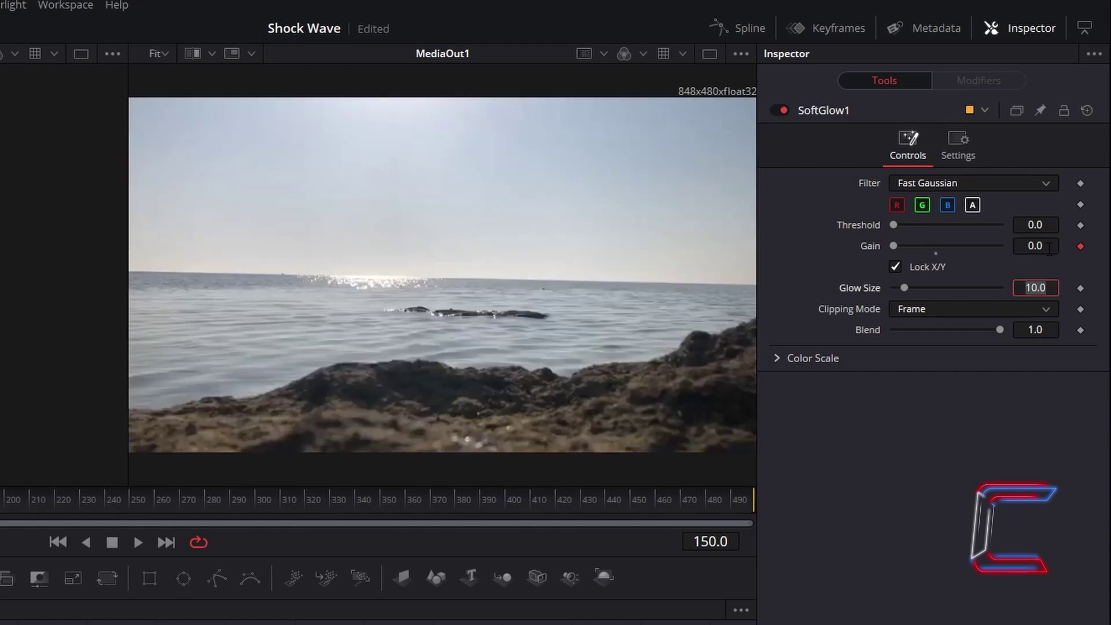
# - At frame 155, keyframe the glow Gain at 0.2
pyautogui.click(736, 542)
pyautogui.write('155')
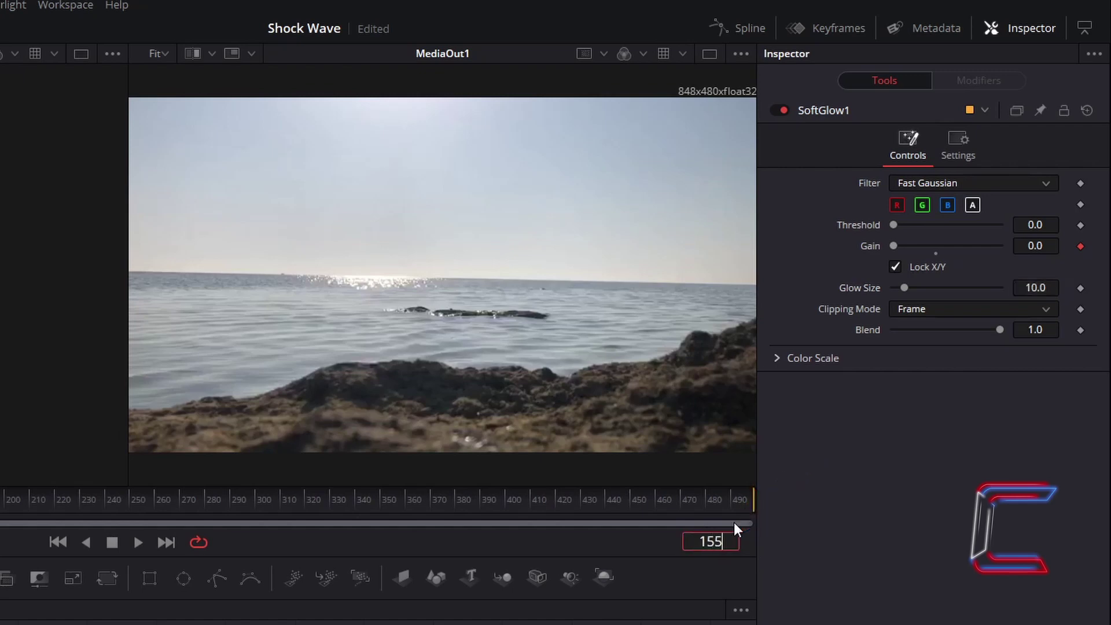
pyautogui.press('Return')
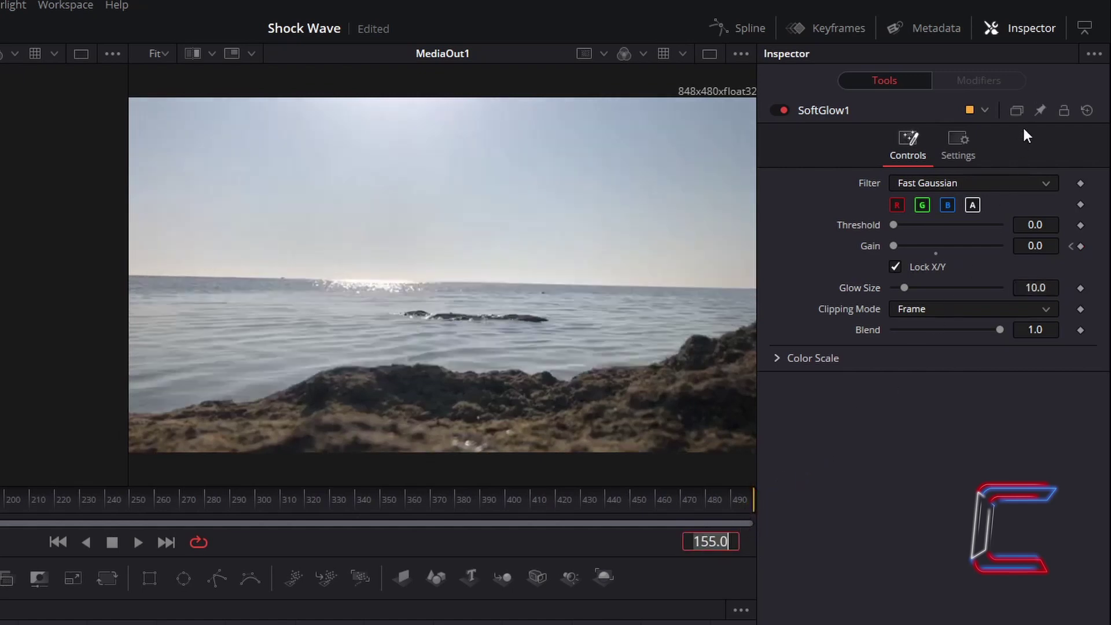
pyautogui.click(1050, 244)
pyautogui.write('0.2')
pyautogui.press('Tab')
pyautogui.press('Return')
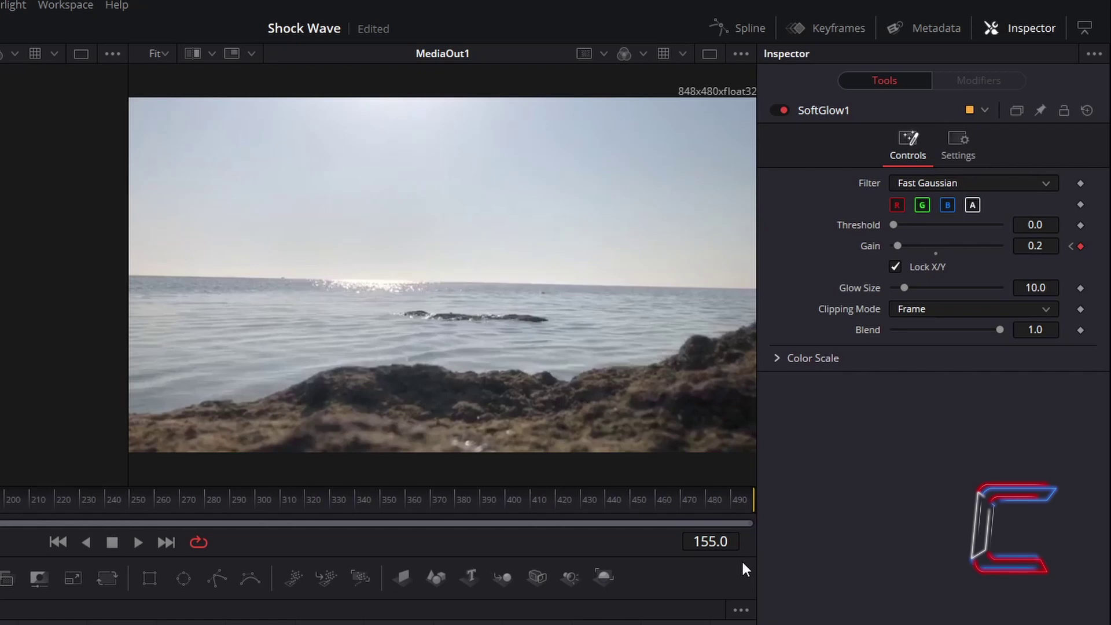
# - At frame 160, keyframe the glow Gain back to 0.0
pyautogui.click(718, 544)
pyautogui.write('160')
pyautogui.press('Return')
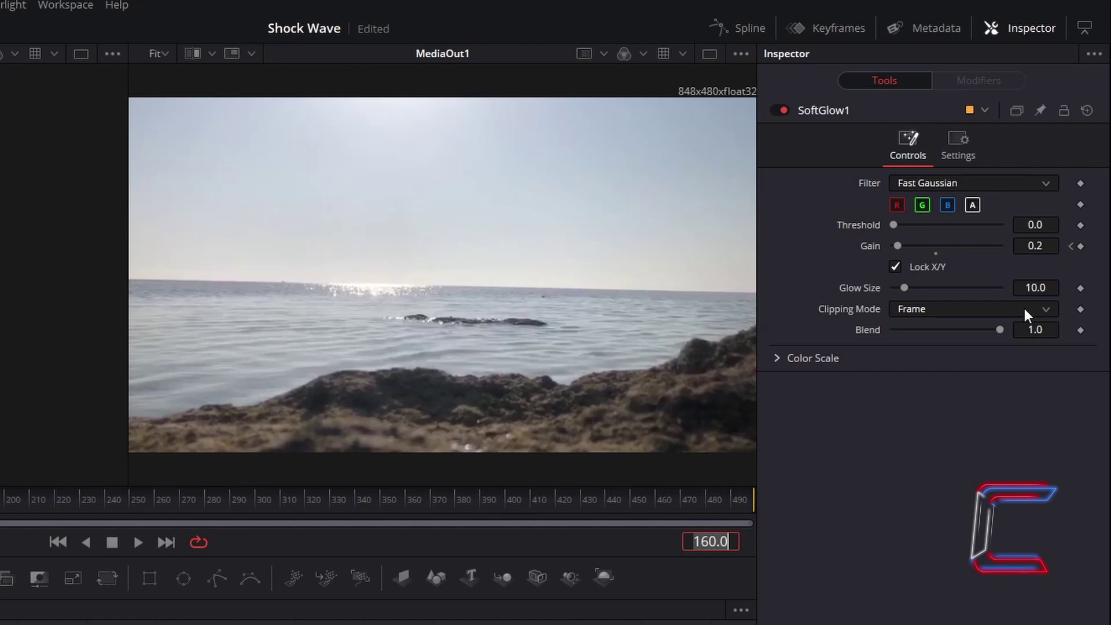
pyautogui.click(1049, 246)
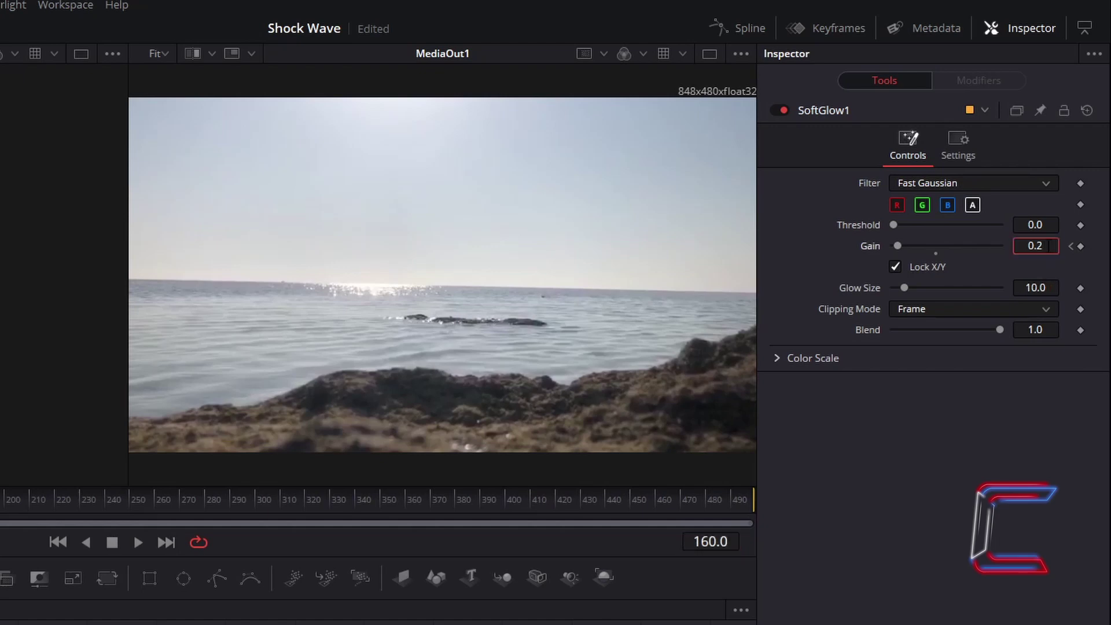
pyautogui.write('0')
pyautogui.press('Tab')
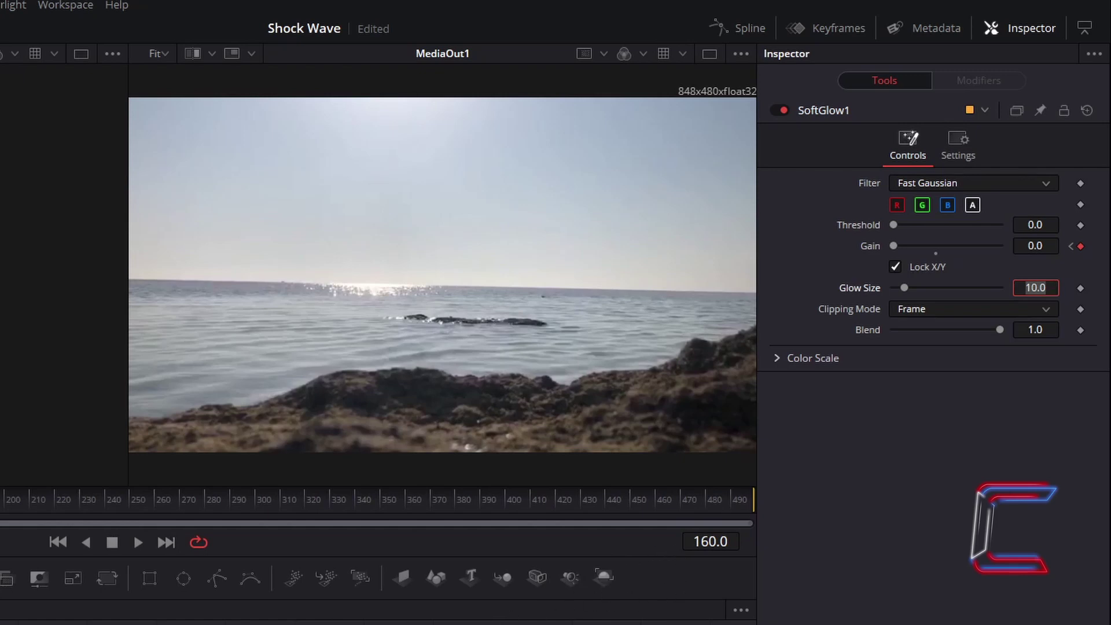
# - Return the Fusion comp to frame 150
pyautogui.press('Return')
pyautogui.click(732, 544)
pyautogui.write('150')
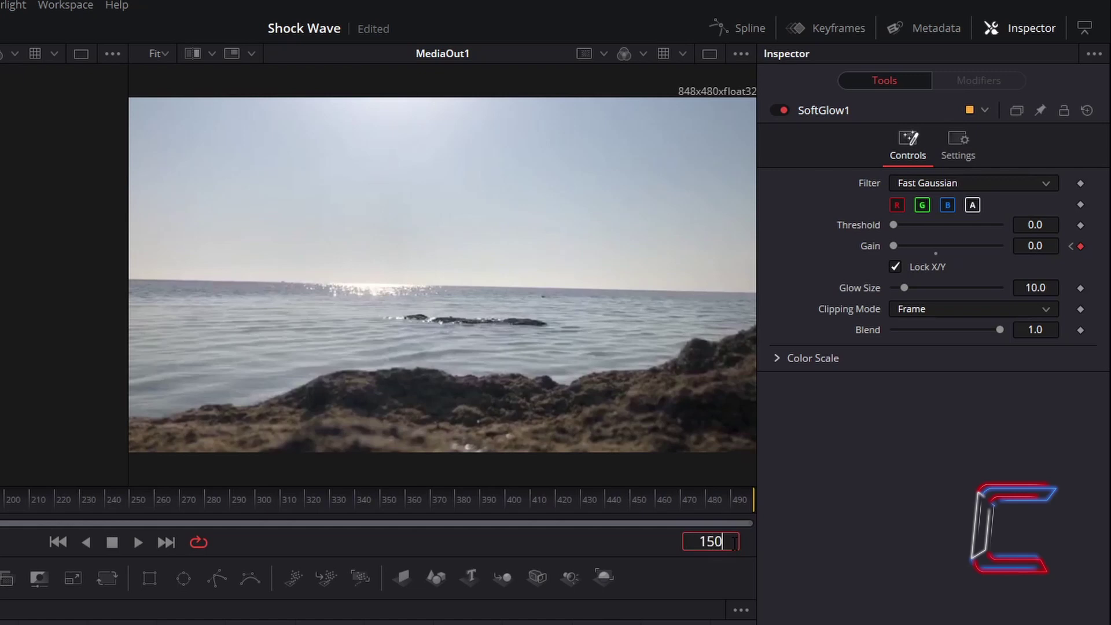
pyautogui.press('Return')
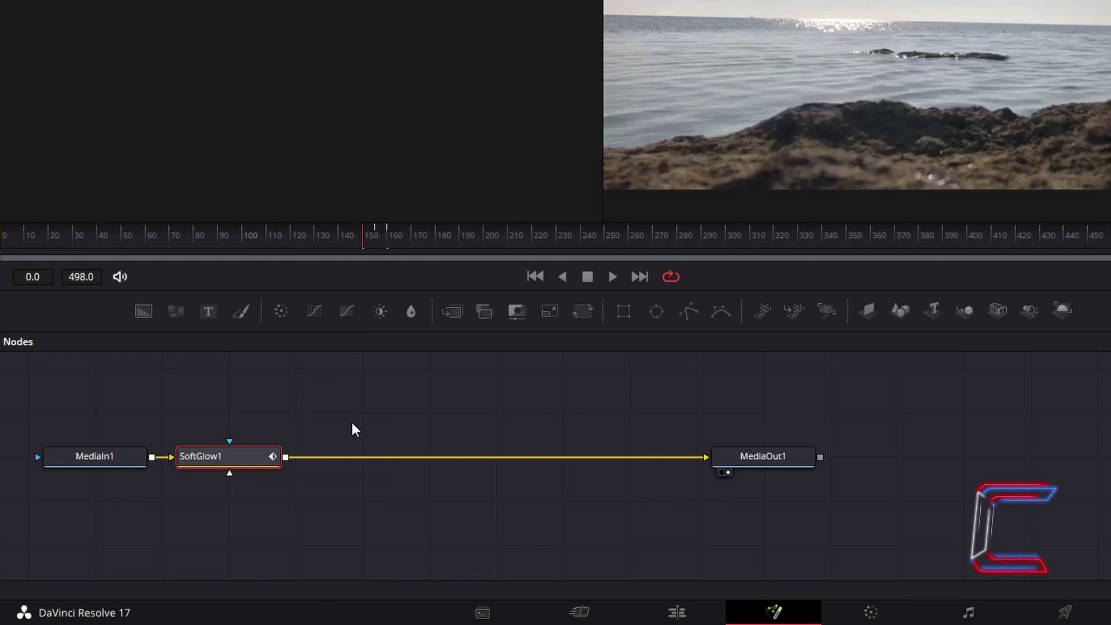
# - Add a Directional Blur node after SoftGlow1 via the tool search
pyautogui.hotkey('shift', 'space')
pyautogui.write('Directional Blur')
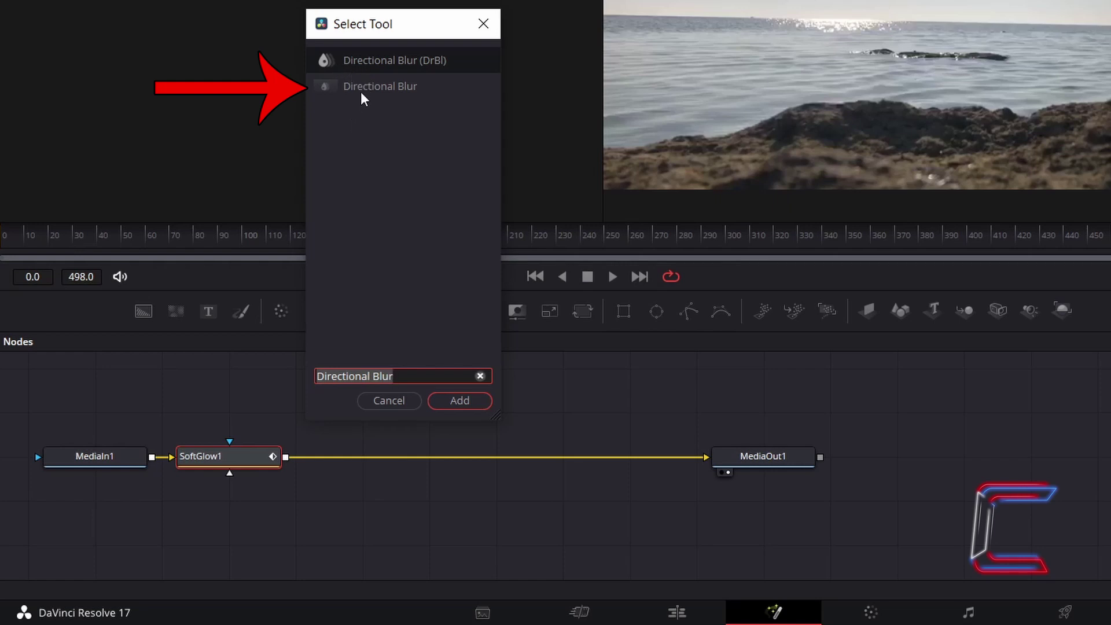
pyautogui.click(363, 97)
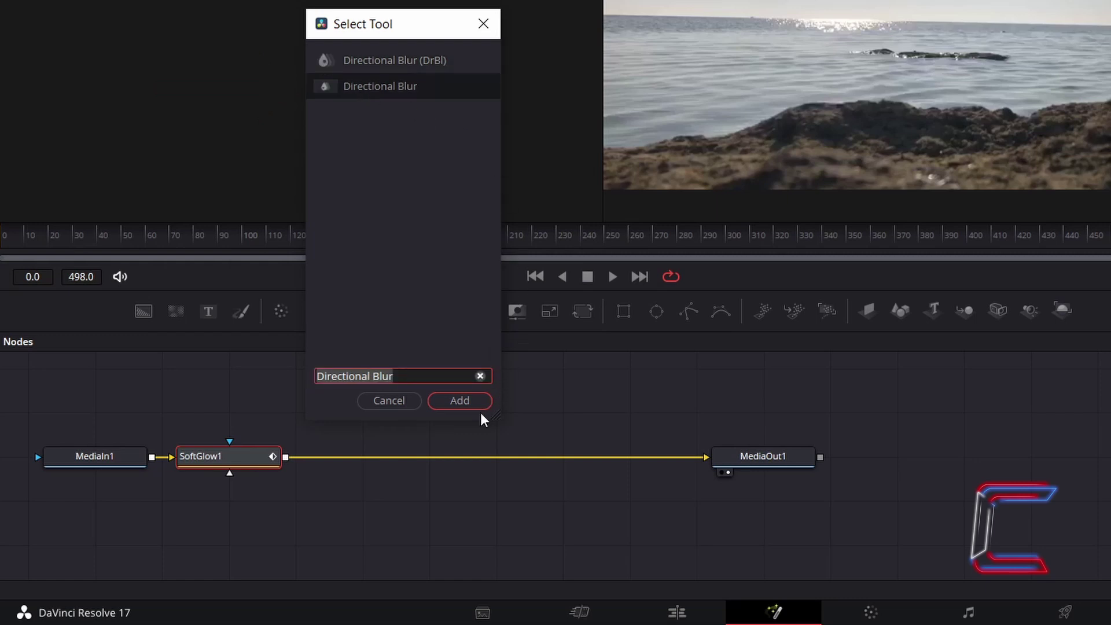
pyautogui.click(458, 400)
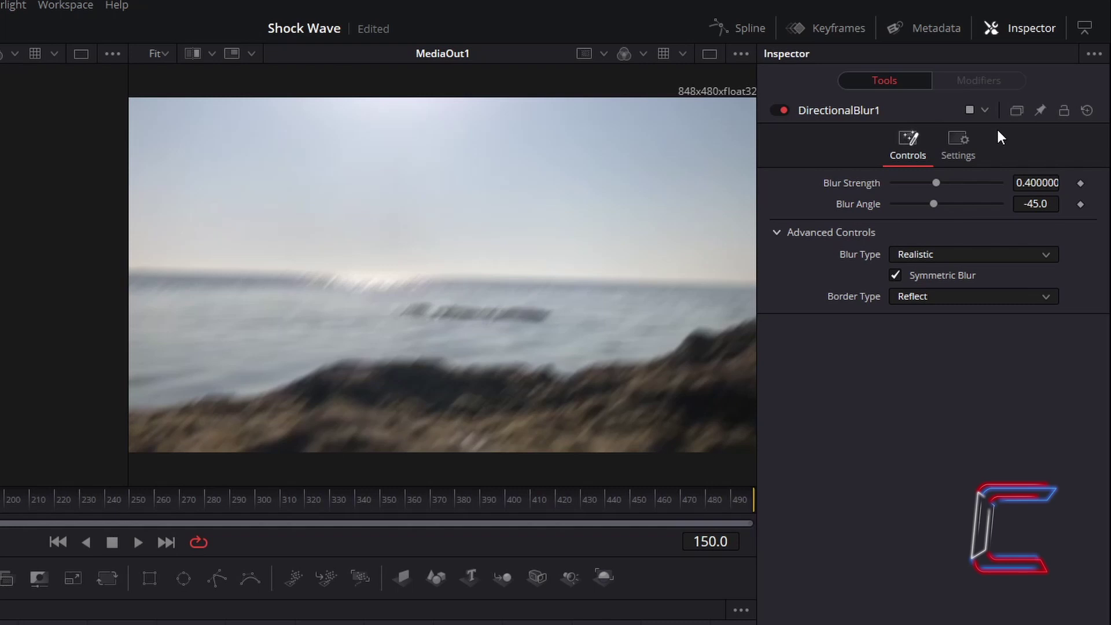
# - Keyframe DirectionalBlur1's Blur Strength at 0.0 on frame 150
pyautogui.click(1081, 183)
pyautogui.click(1056, 177)
pyautogui.write('0.0')
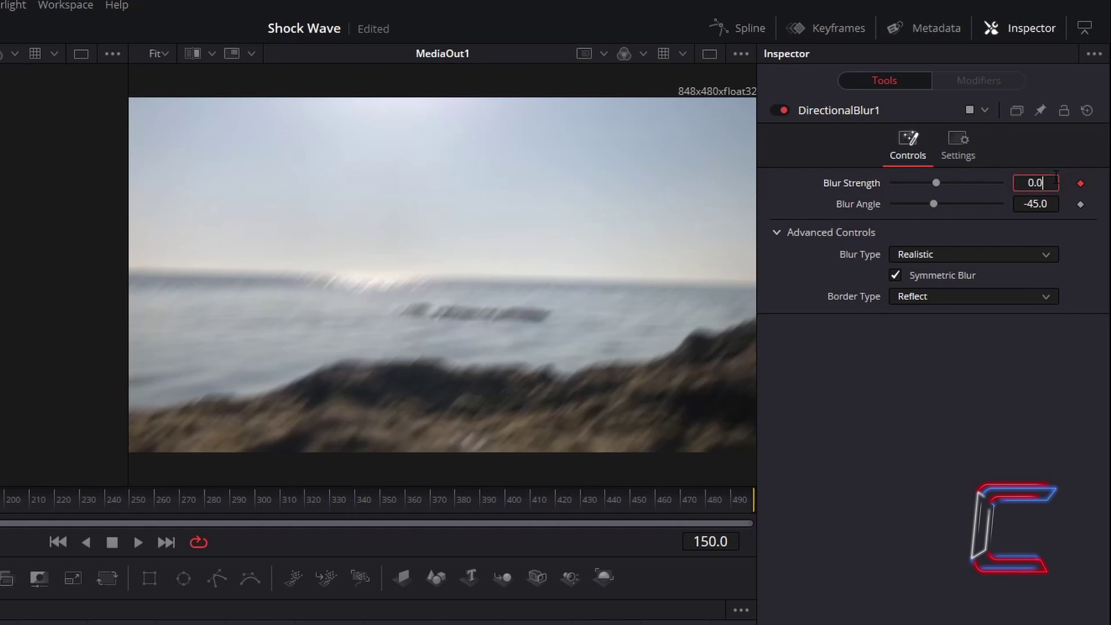
pyautogui.press('Tab')
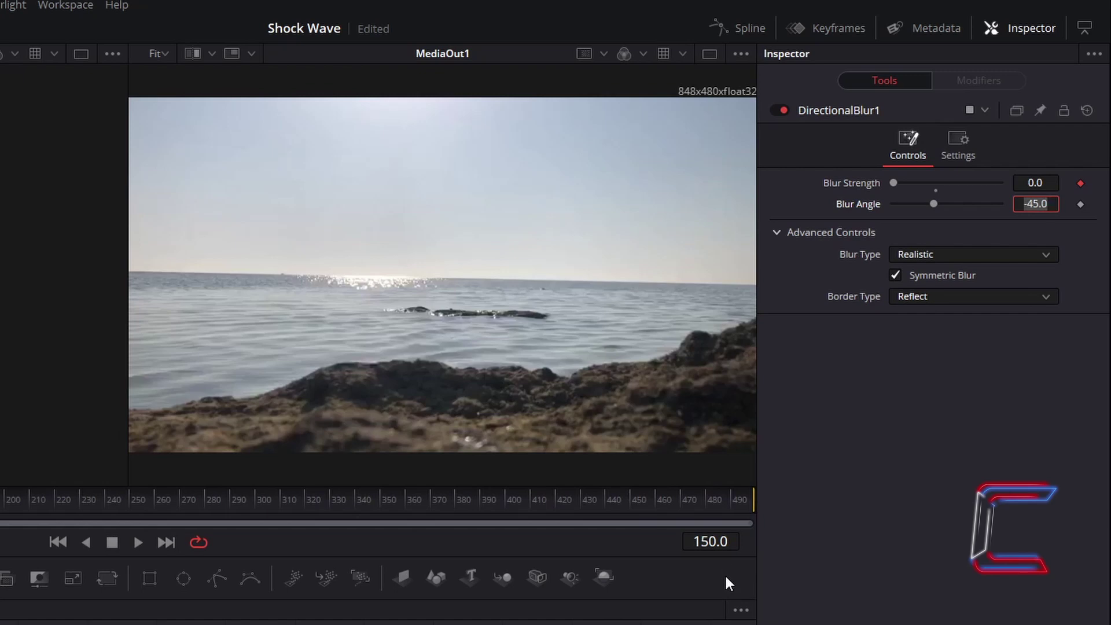
# - At frame 160, keyframe Blur Strength at 0.4
pyautogui.click(726, 542)
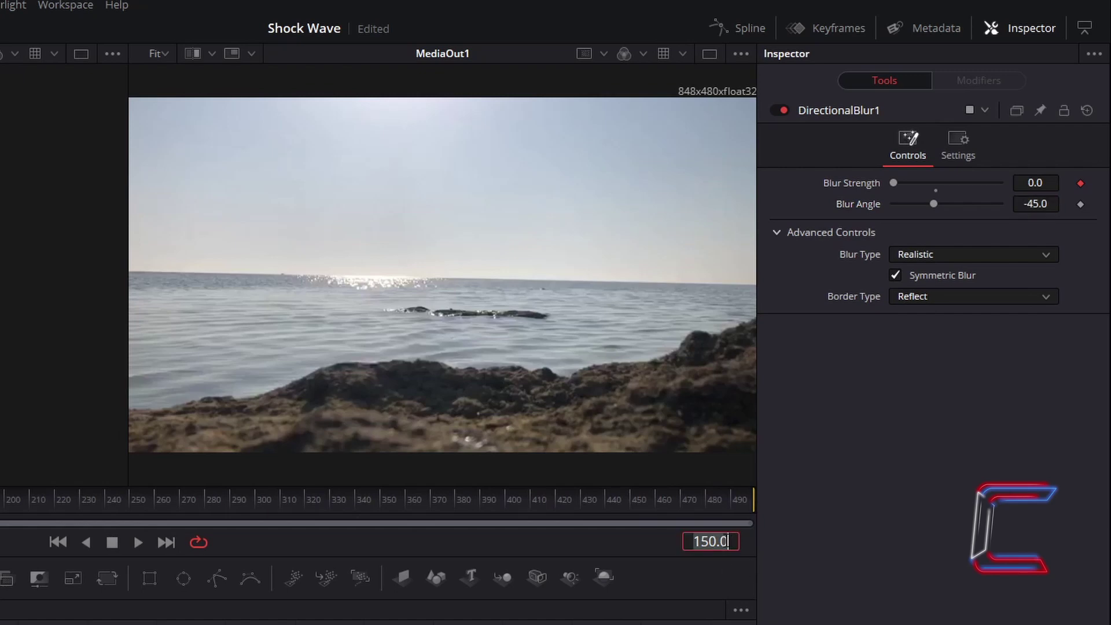
pyautogui.write('160')
pyautogui.press('Return')
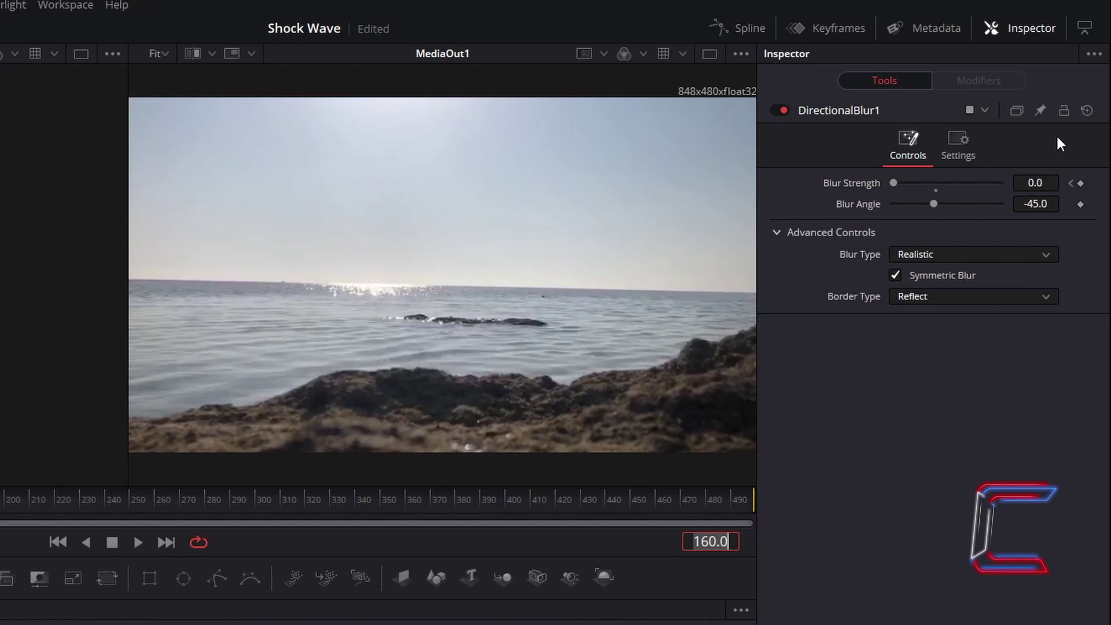
pyautogui.click(1052, 183)
pyautogui.write('0.4')
pyautogui.press('Tab')
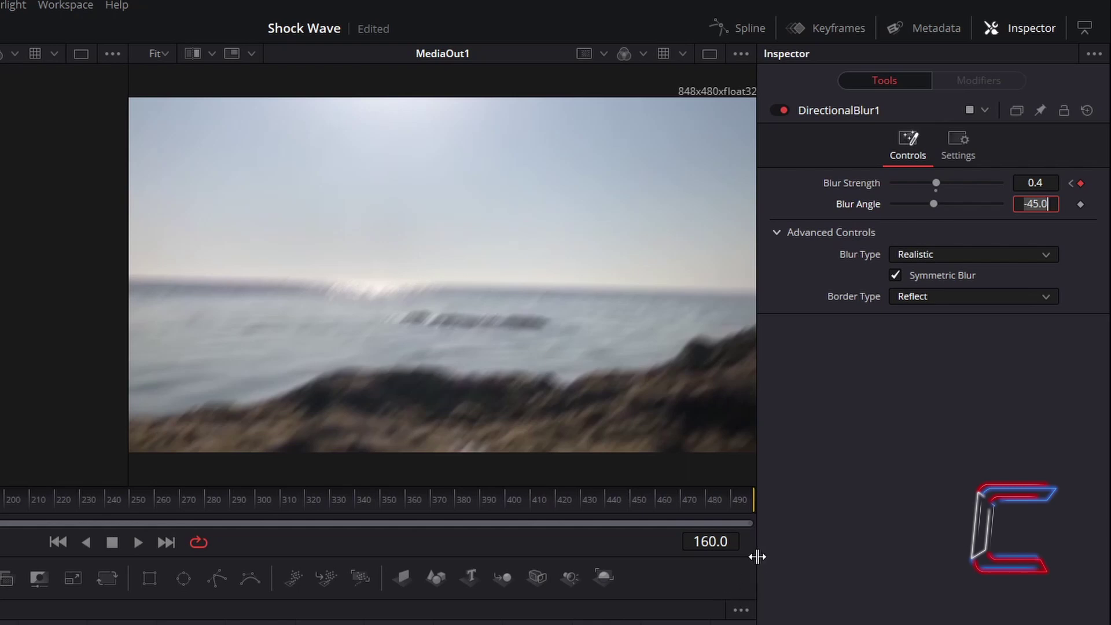
# - Bring Blur Strength back to 0.0 at frame 170, then return to frame 150
pyautogui.click(734, 541)
pyautogui.write('170')
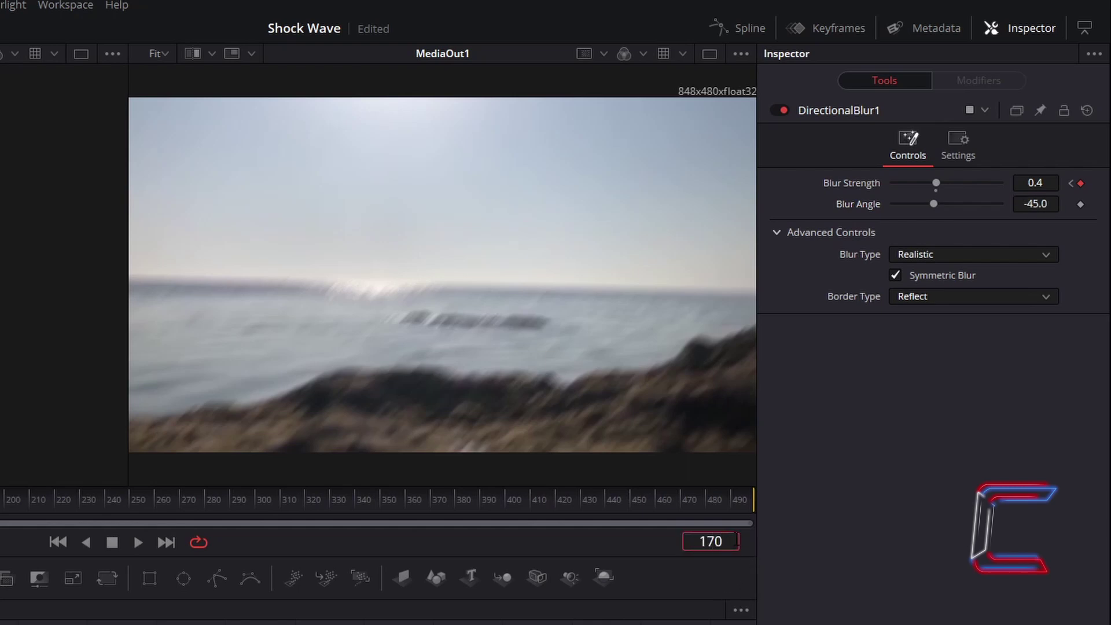
pyautogui.press('Return')
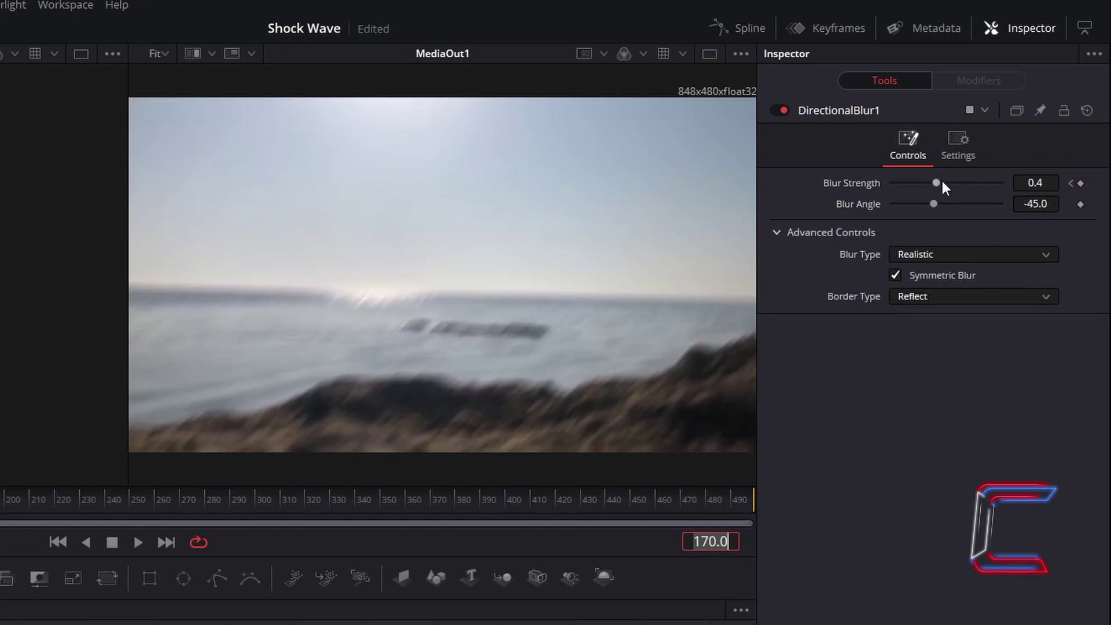
pyautogui.moveTo(936, 181); pyautogui.dragTo(855, 165)
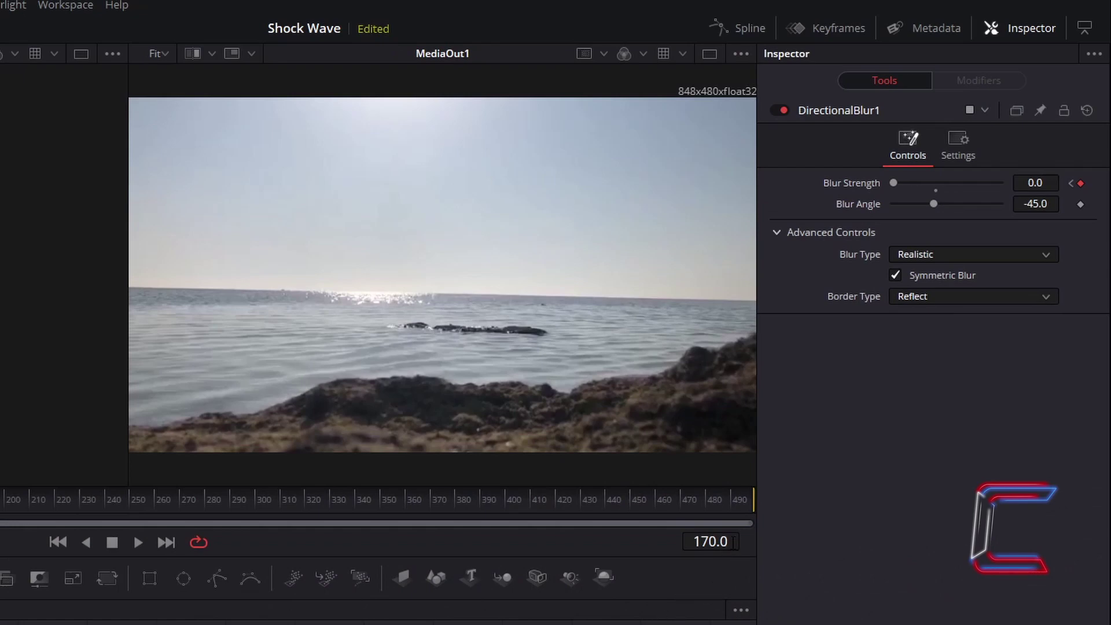
pyautogui.click(733, 543)
pyautogui.write('150')
pyautogui.press('Return')
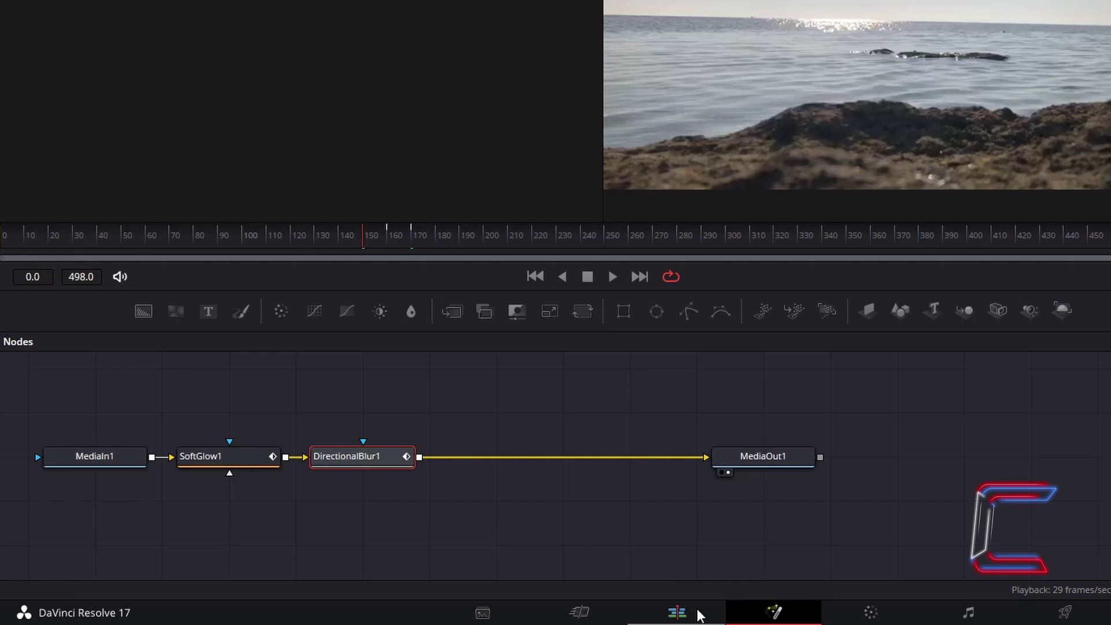
# - Switch to the Edit page timeline with sunrise (1).mp4 at 01:00:05:00
pyautogui.click(699, 614)
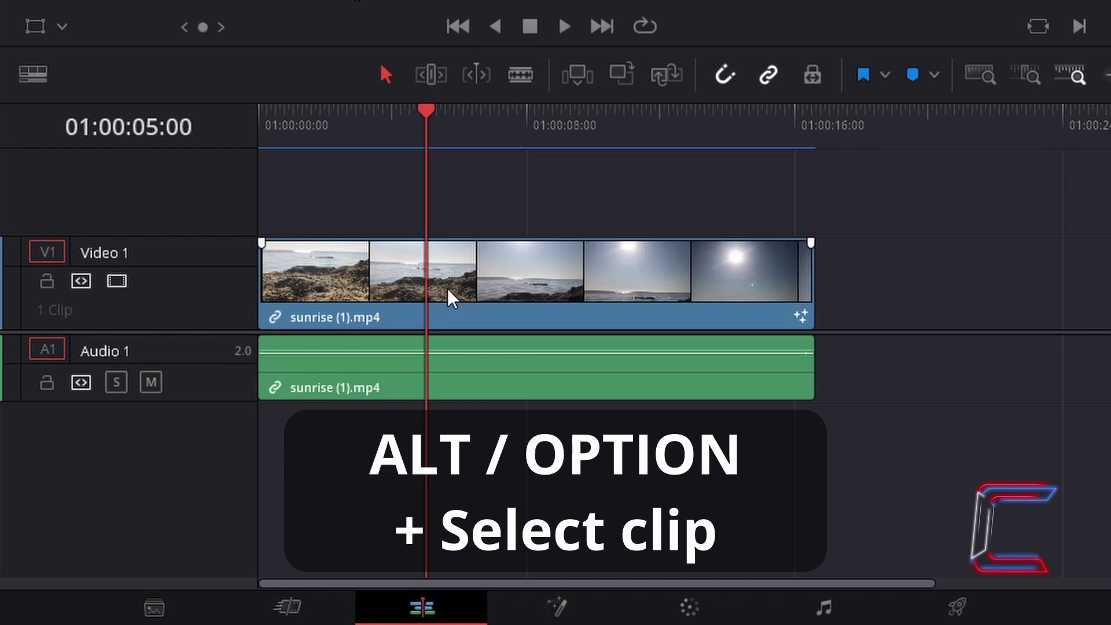
# - Duplicate only the sunrise clip's video onto a new Video 2 track above V1
pyautogui.keyDown('alt'); pyautogui.click(482, 270); pyautogui.keyUp('alt')
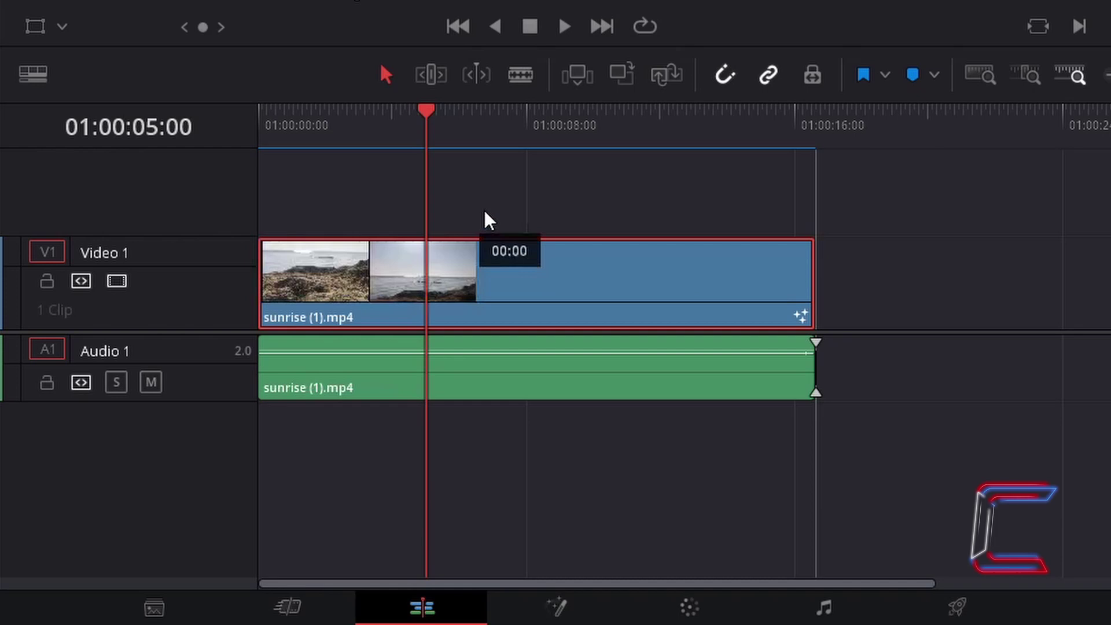
pyautogui.moveTo(490, 220); pyautogui.dragTo(486, 218)
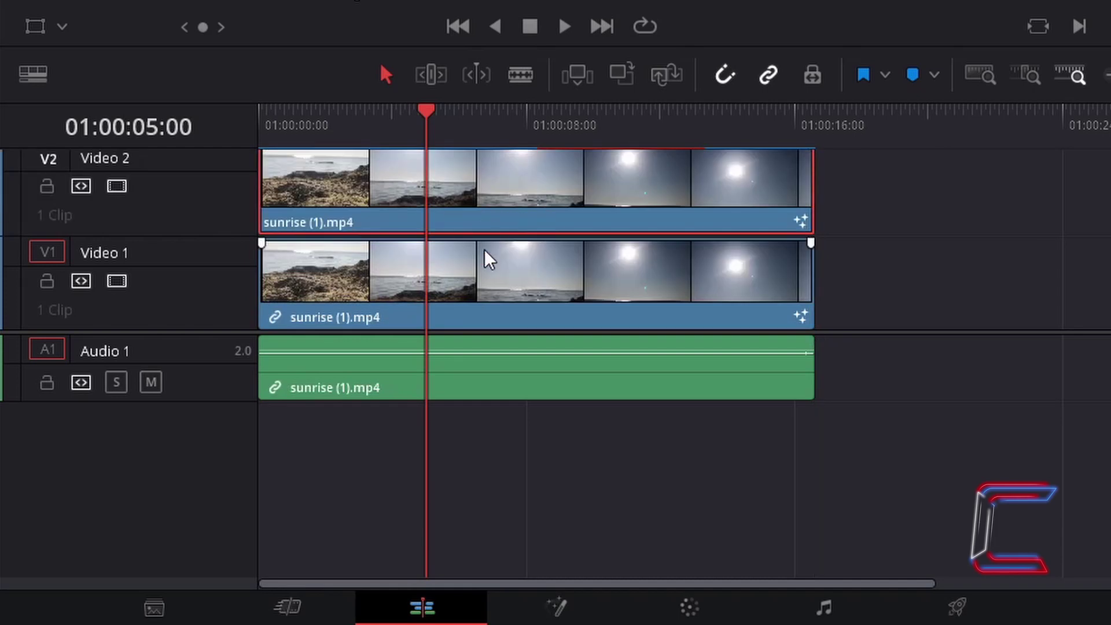
# - Open the V2 sunrise copy in the Fusion page and attach an Ellipse mask to MediaIn1
pyautogui.rightClick(494, 190)
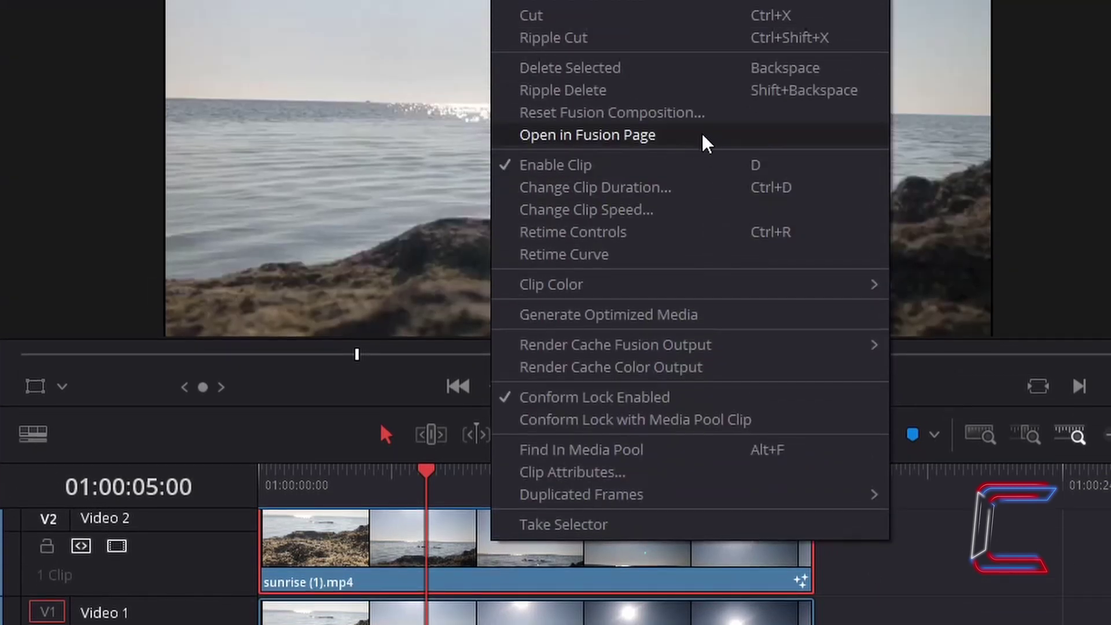
pyautogui.click(707, 138)
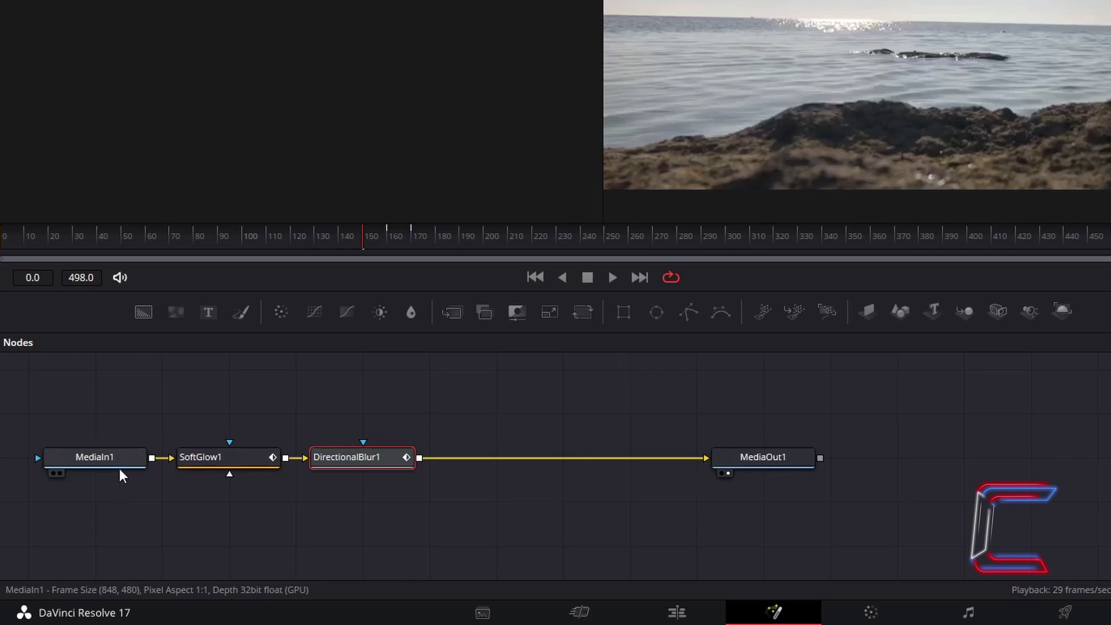
pyautogui.click(122, 467)
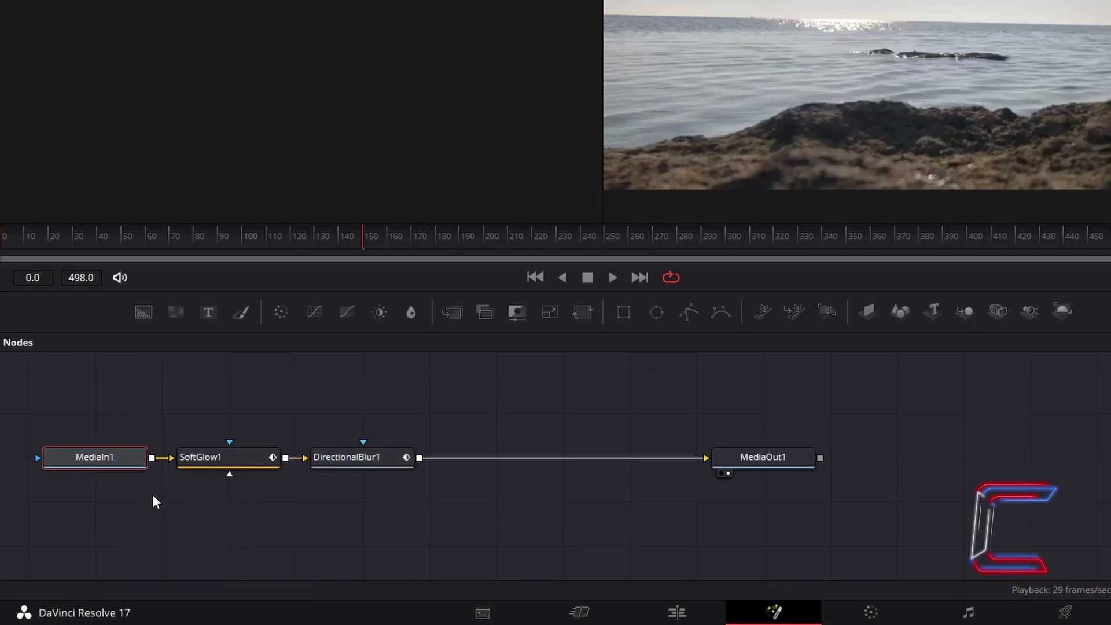
pyautogui.hotkey('shift', 'space')
pyautogui.write('ellipse')
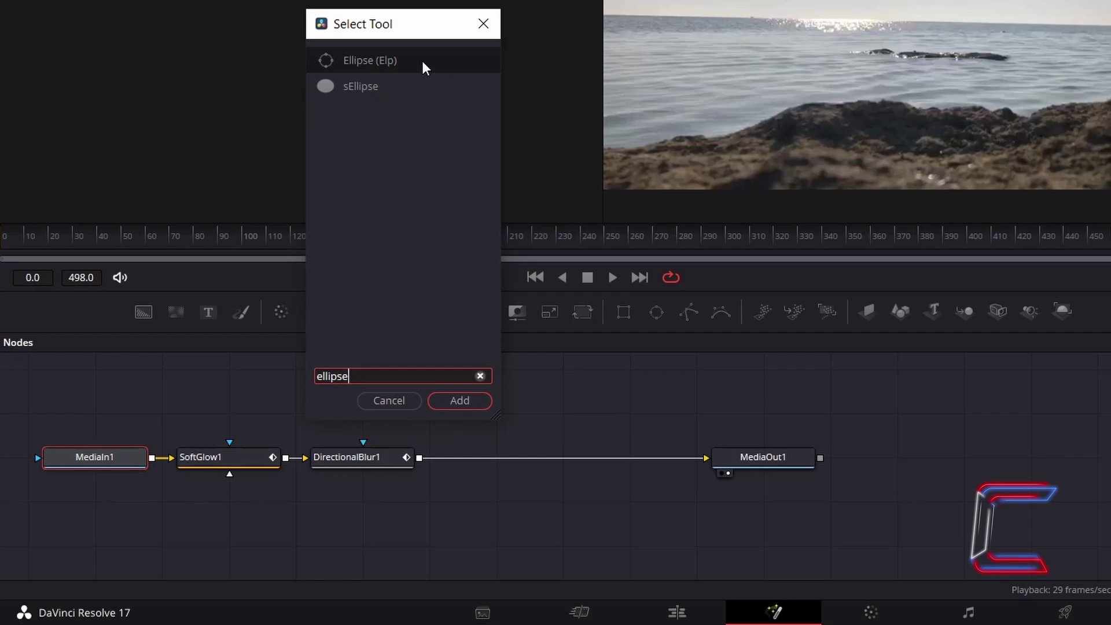
pyautogui.click(422, 61)
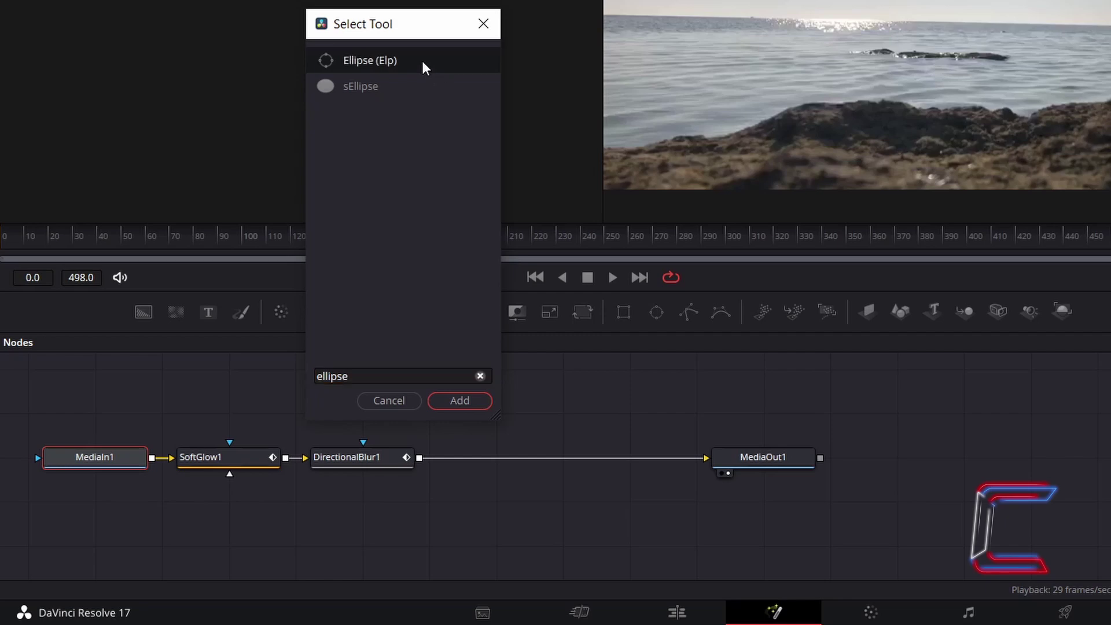
pyautogui.click(480, 400)
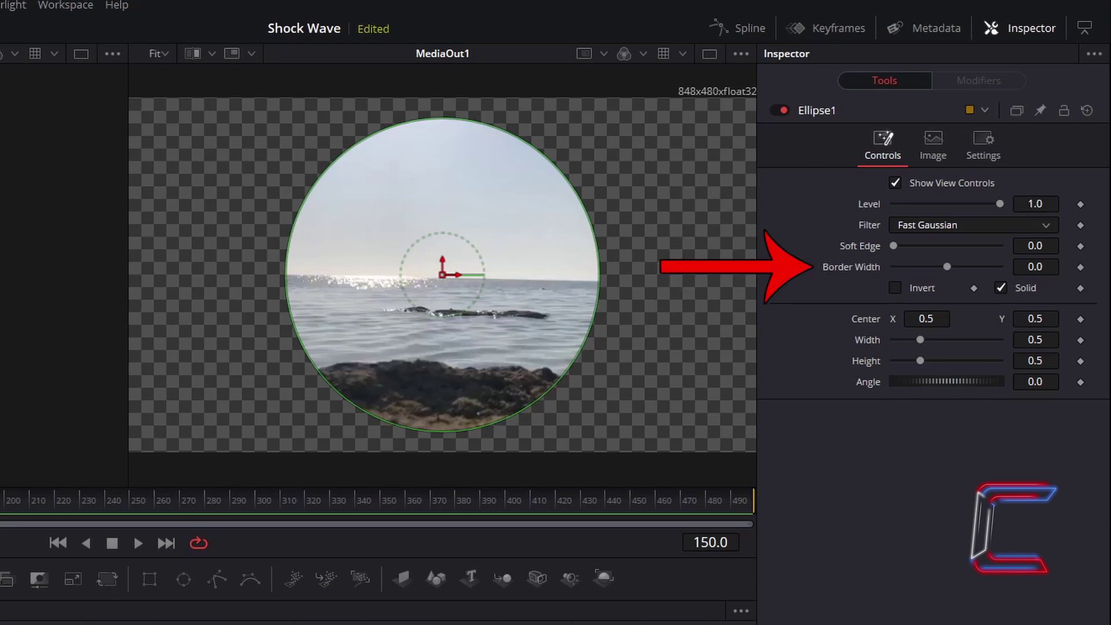
# - Give Ellipse1 a Border Width of 0.1, Solid off and Soft Edge 0.02
pyautogui.click(1056, 268)
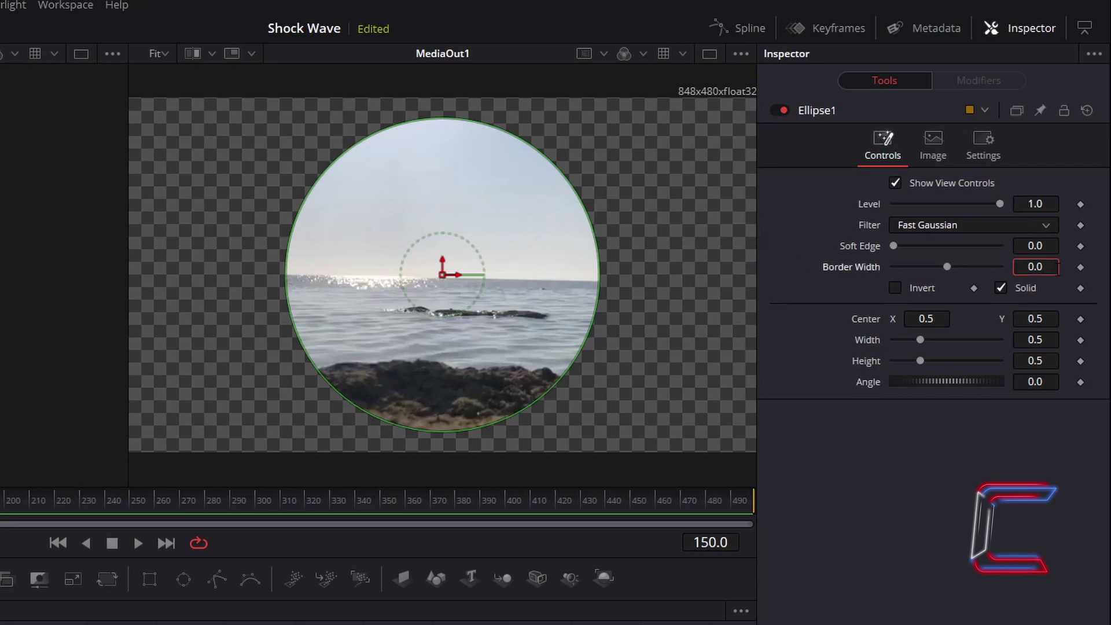
pyautogui.press('BackSpace')
pyautogui.write('1')
pyautogui.press('Tab')
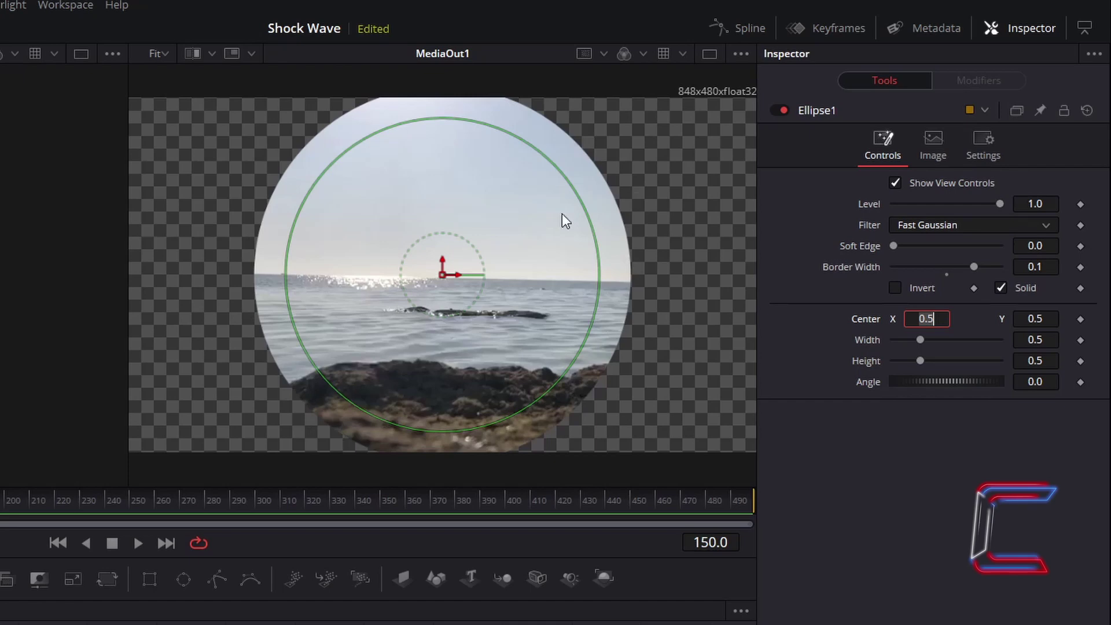
pyautogui.click(599, 251)
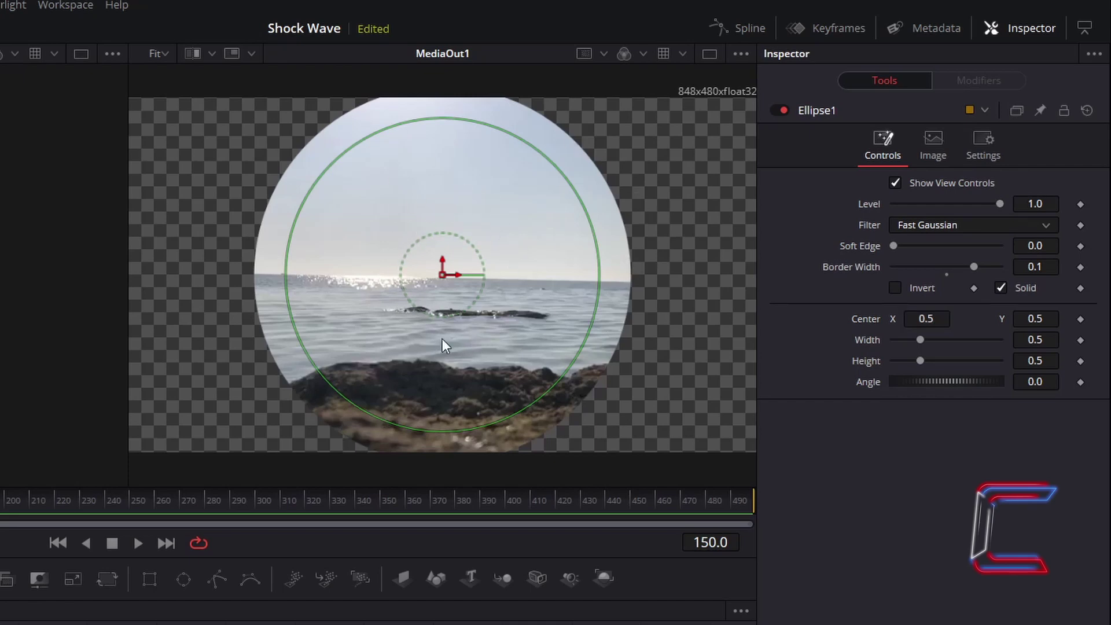
pyautogui.click(1001, 288)
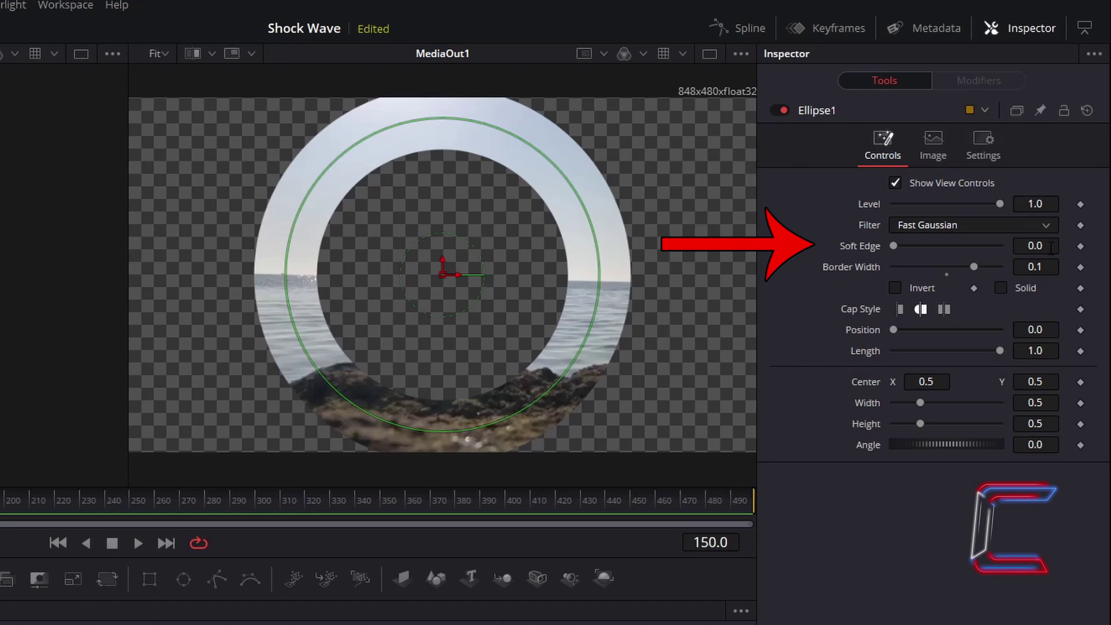
pyautogui.click(1036, 246)
pyautogui.write('0.02')
pyautogui.press('Tab')
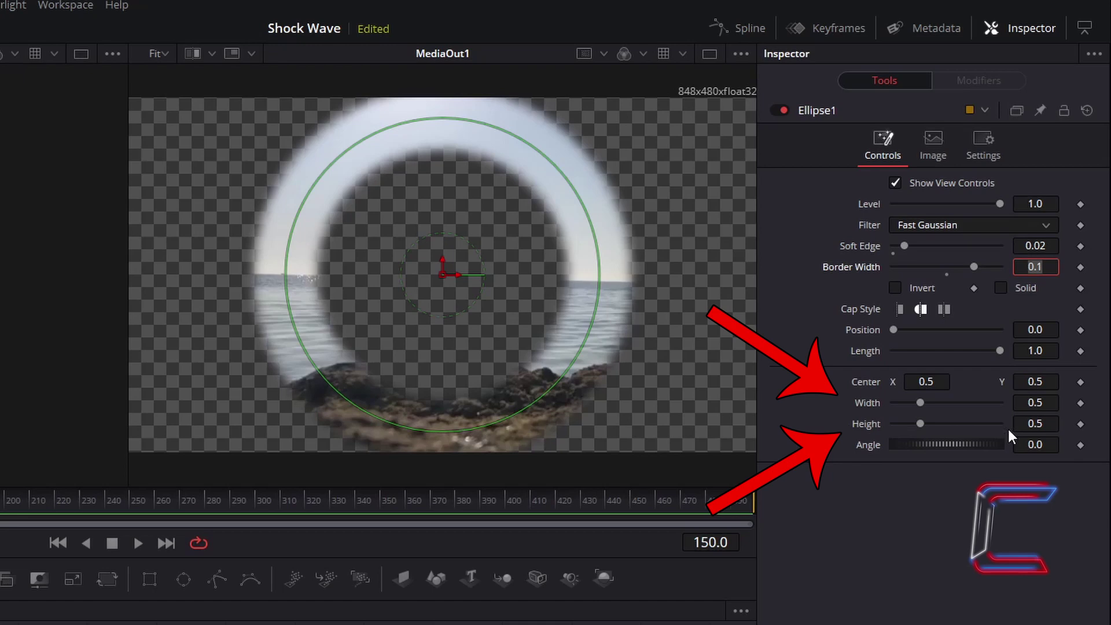
# - Set Ellipse1 Width and Height to 0 and keyframe both at frame 150
pyautogui.click(1055, 403)
pyautogui.write('0')
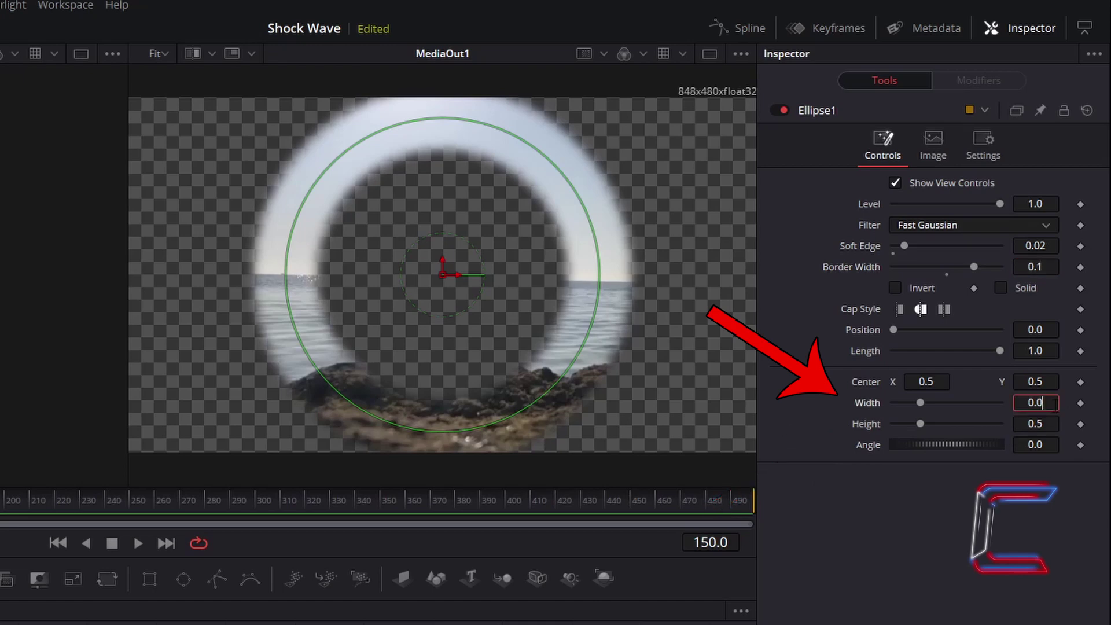
pyautogui.press('Tab')
pyautogui.write('0')
pyautogui.press('Tab')
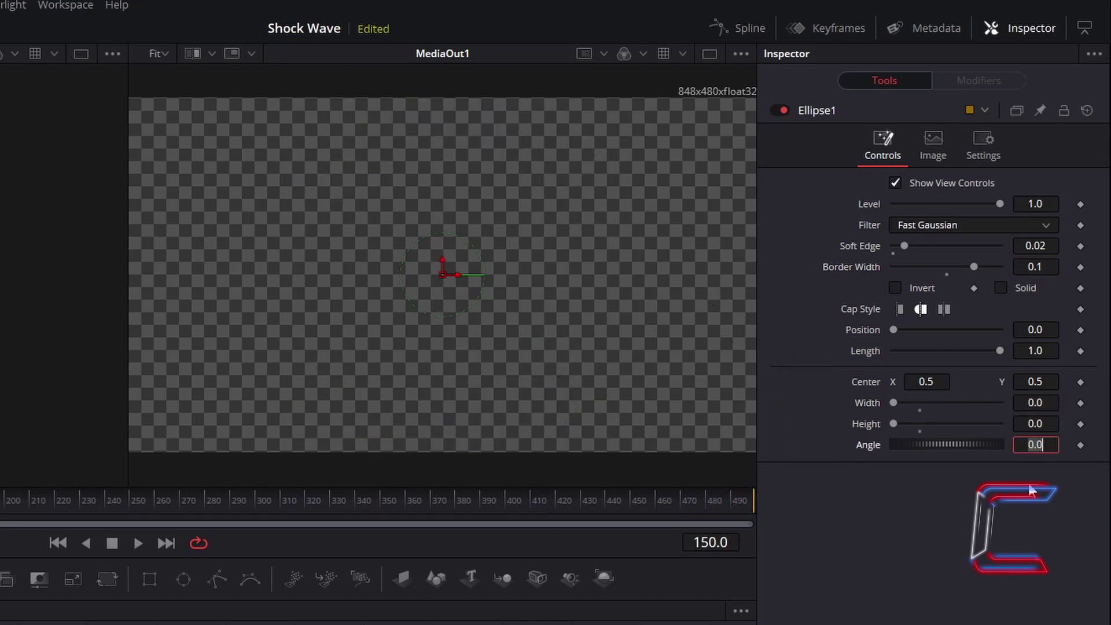
pyautogui.click(1081, 403)
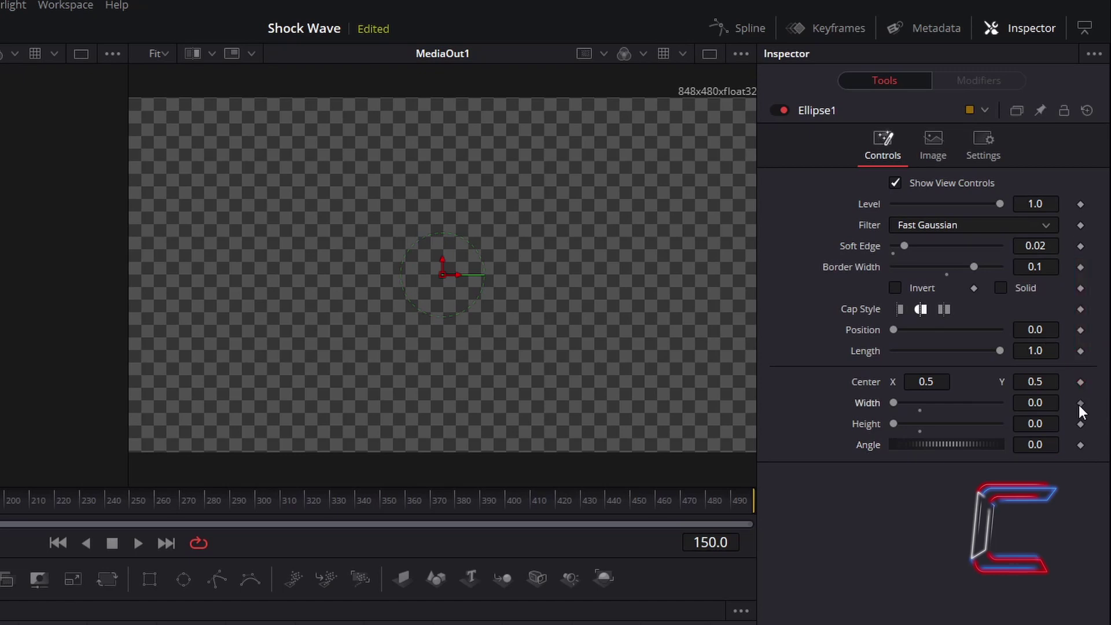
pyautogui.click(1081, 424)
# - At frame 195, set Ellipse1 Width and Height to 2.0
pyautogui.click(711, 543)
pyautogui.write('195')
pyautogui.press('Return')
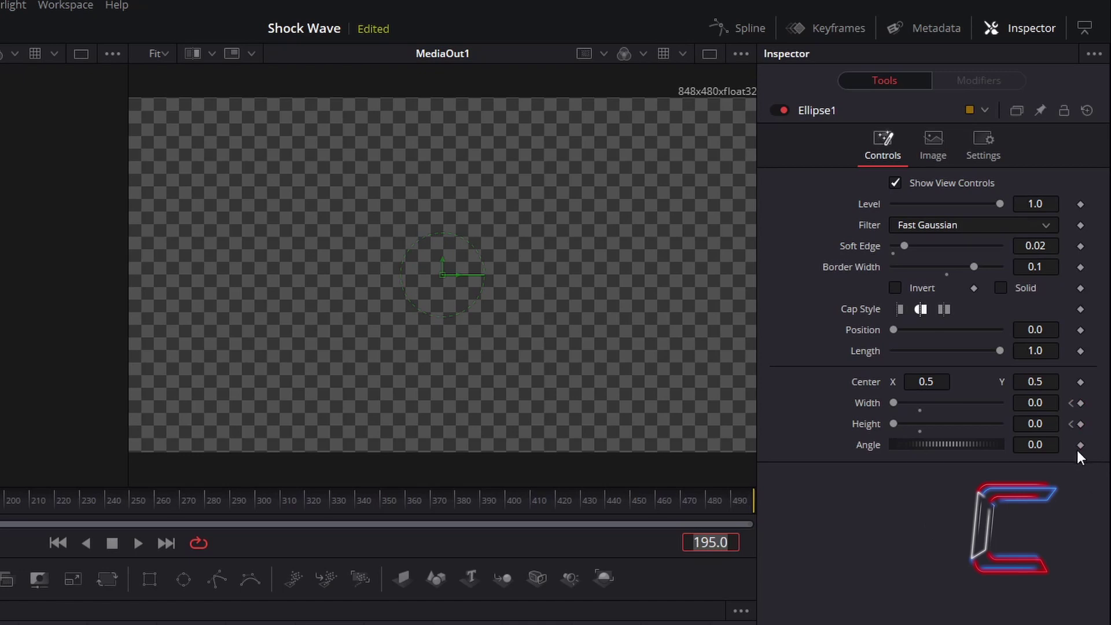
pyautogui.click(1055, 407)
pyautogui.write('2')
pyautogui.press('Tab')
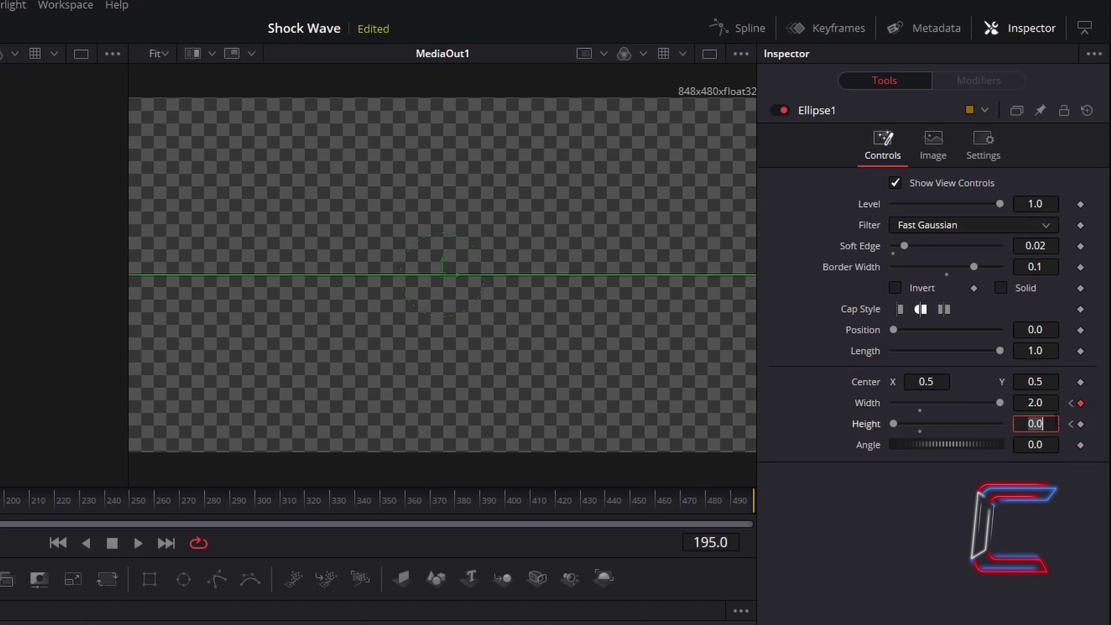
pyautogui.write('2')
pyautogui.press('Tab')
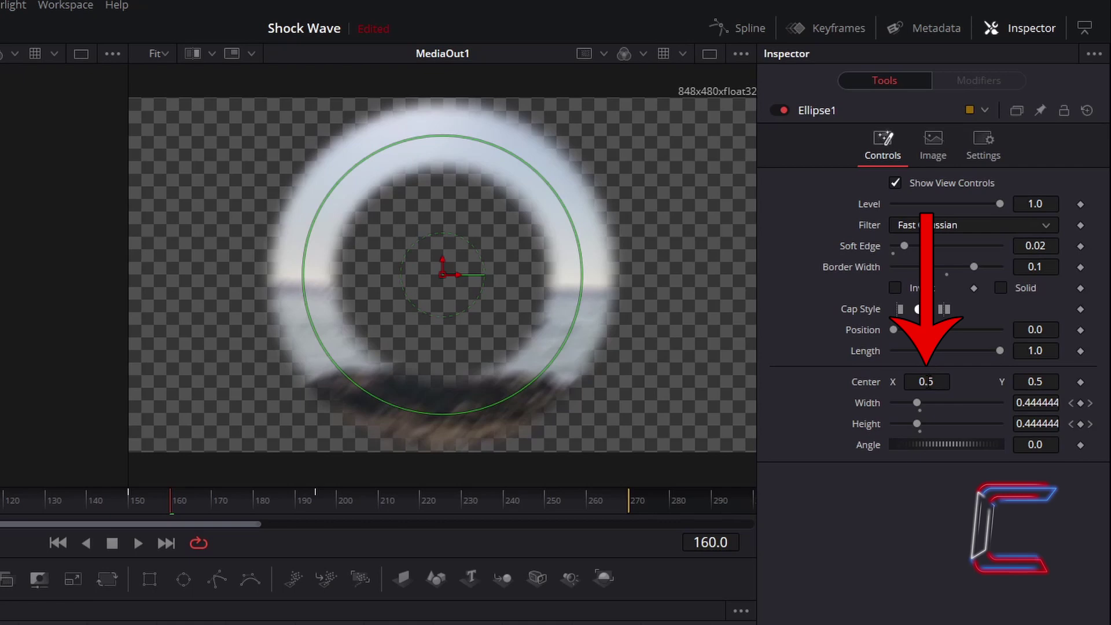
pyautogui.moveTo(928, 382)
pyautogui.mouseDown()
pyautogui.moveTo(950, 382)
pyautogui.moveTo(927, 382)
pyautogui.mouseUp()
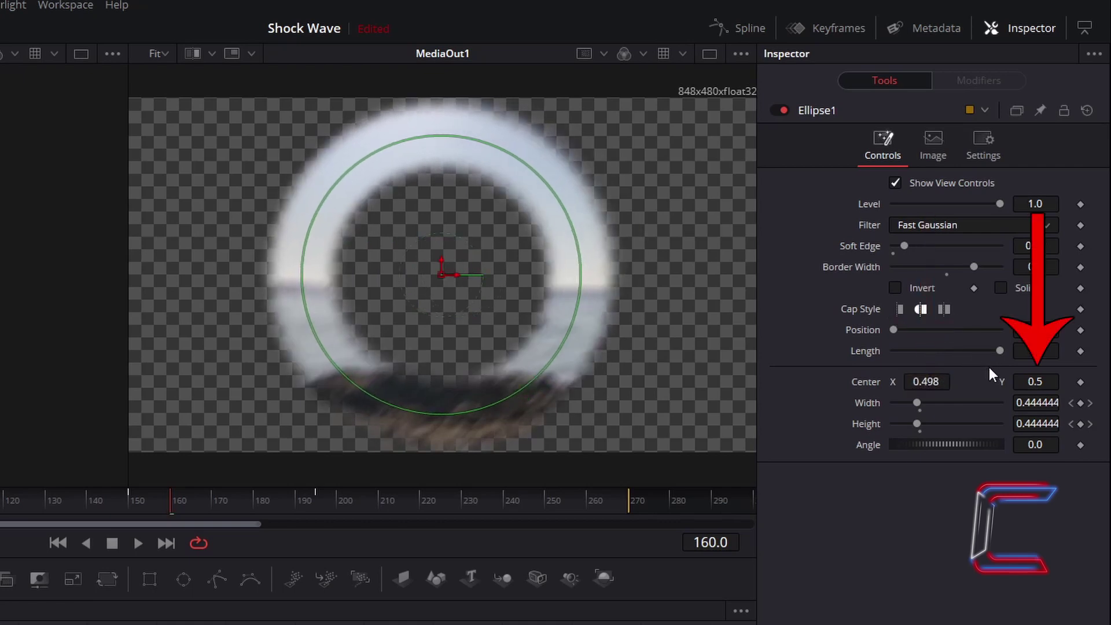
pyautogui.moveTo(1042, 382)
pyautogui.mouseDown()
pyautogui.moveTo(1091, 381)
pyautogui.moveTo(1047, 382)
pyautogui.mouseUp()
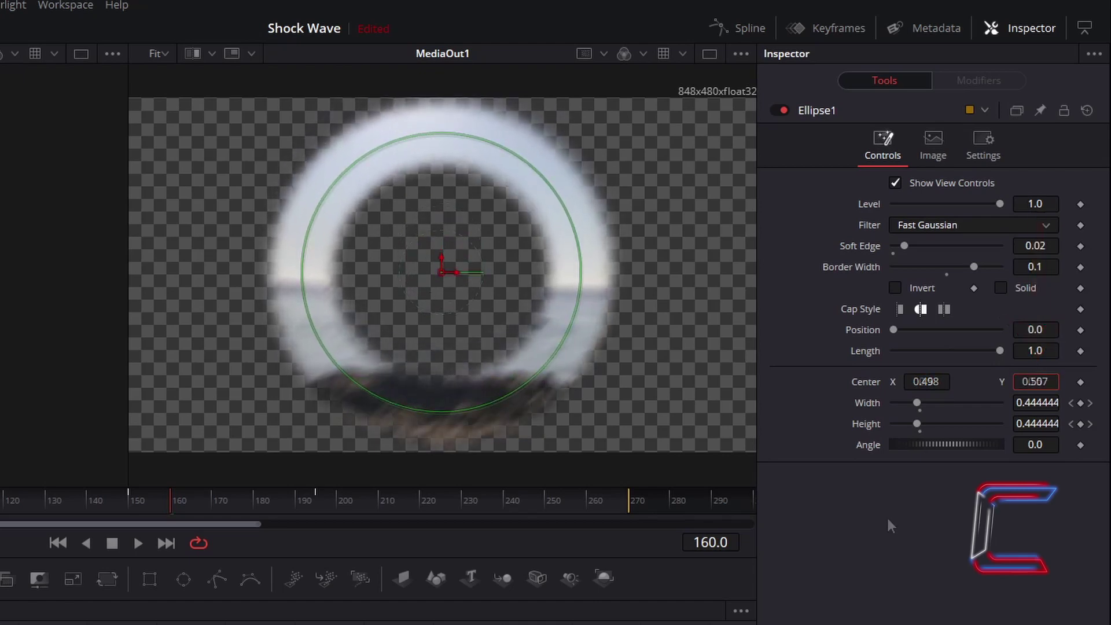
pyautogui.hotkey('ctrl', 'z')
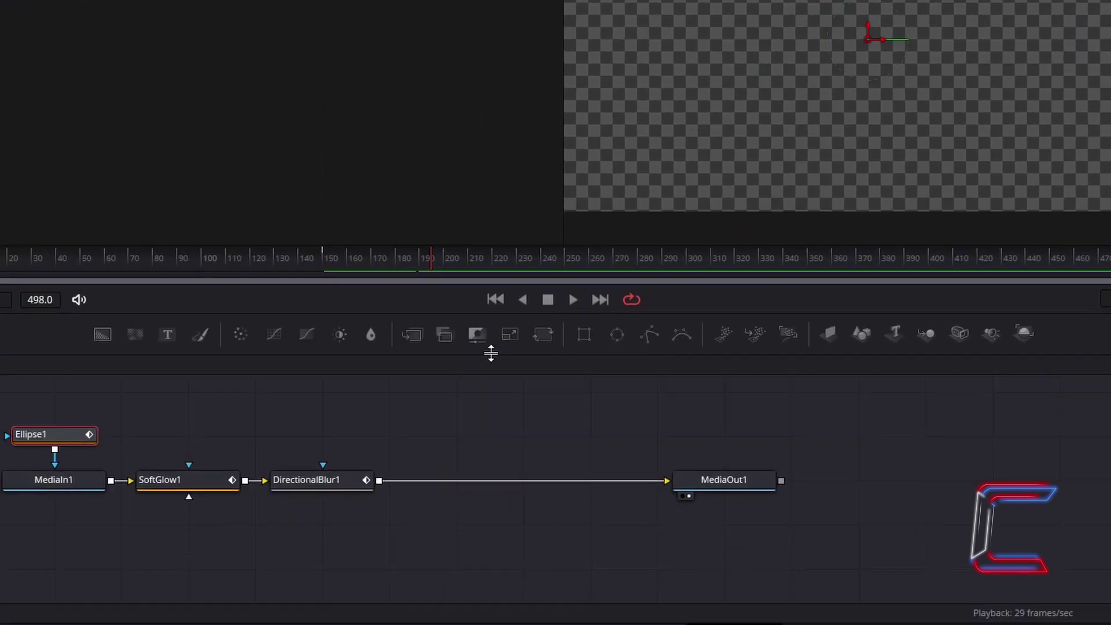
# - On the Edit page, drag Resolve FX Warp's Waviness from Open FX onto the V2 clip
pyautogui.click(654, 611)
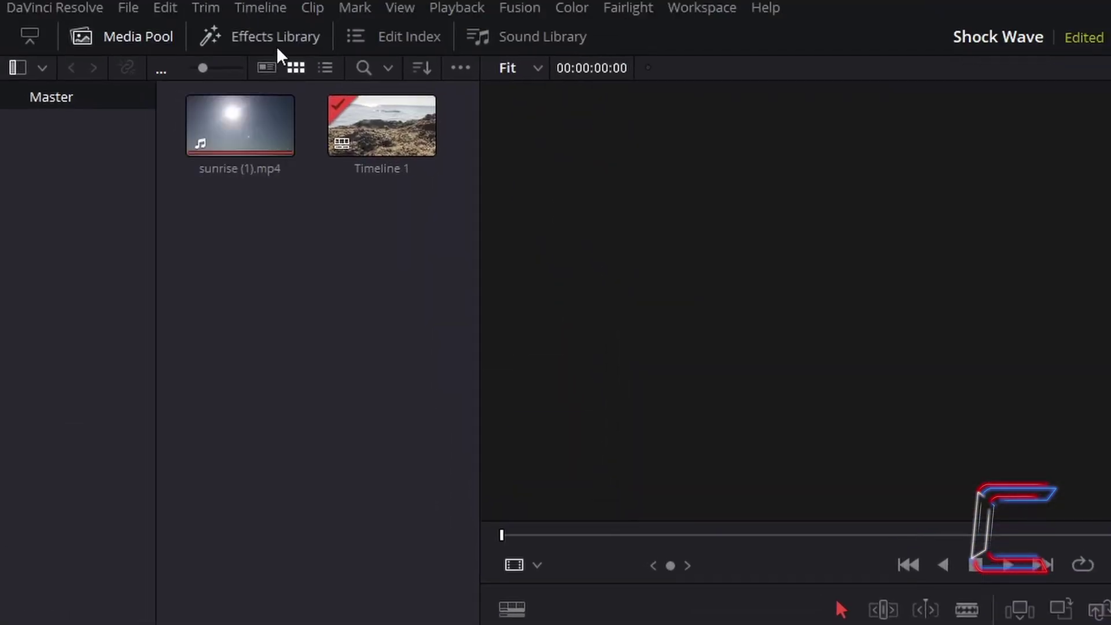
pyautogui.click(55, 614)
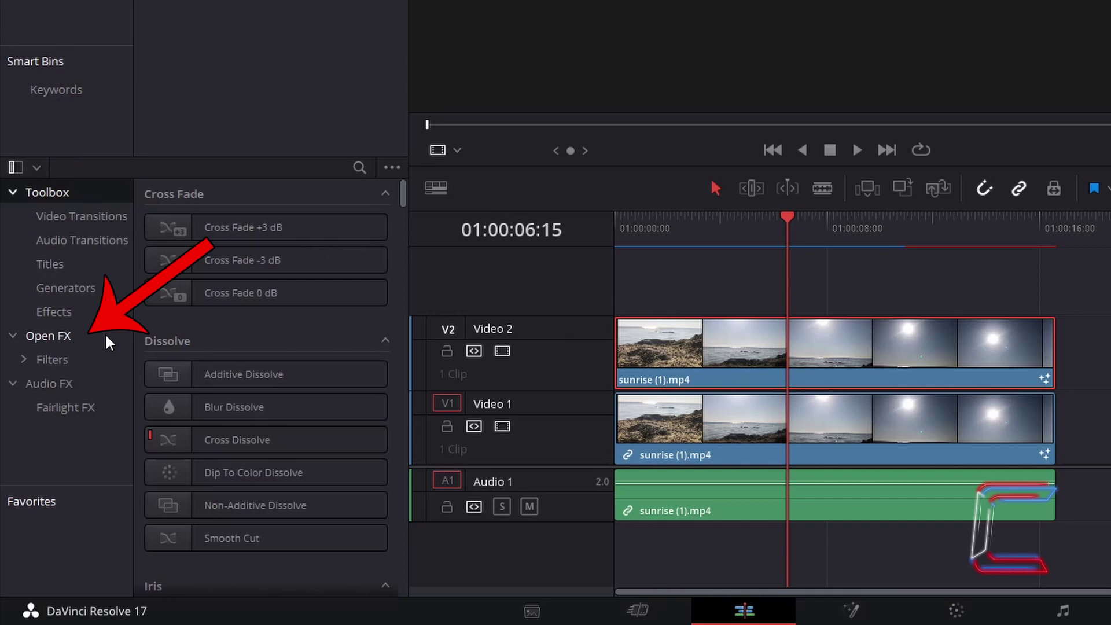
pyautogui.click(106, 333)
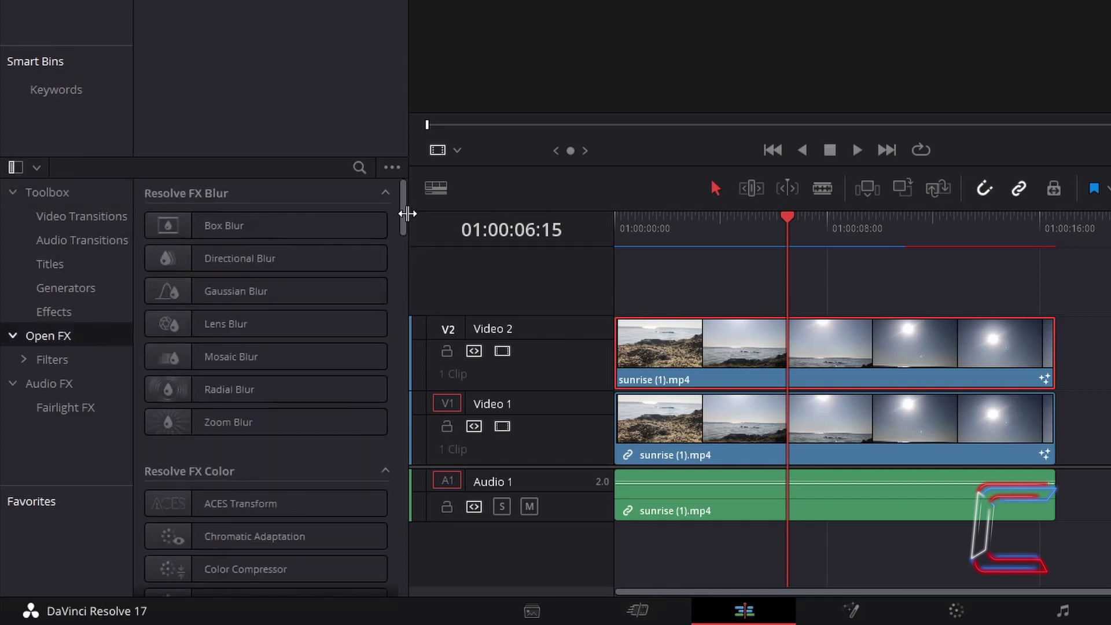
pyautogui.moveTo(405, 211); pyautogui.dragTo(375, 599)
pyautogui.moveTo(302, 555)
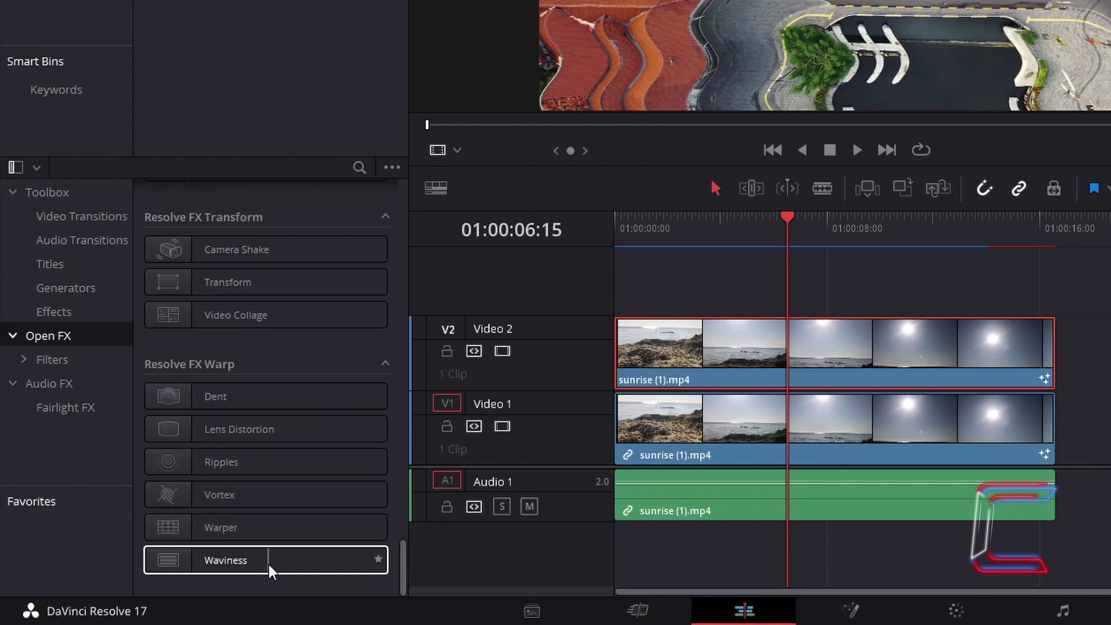
pyautogui.moveTo(268, 564); pyautogui.dragTo(704, 355)
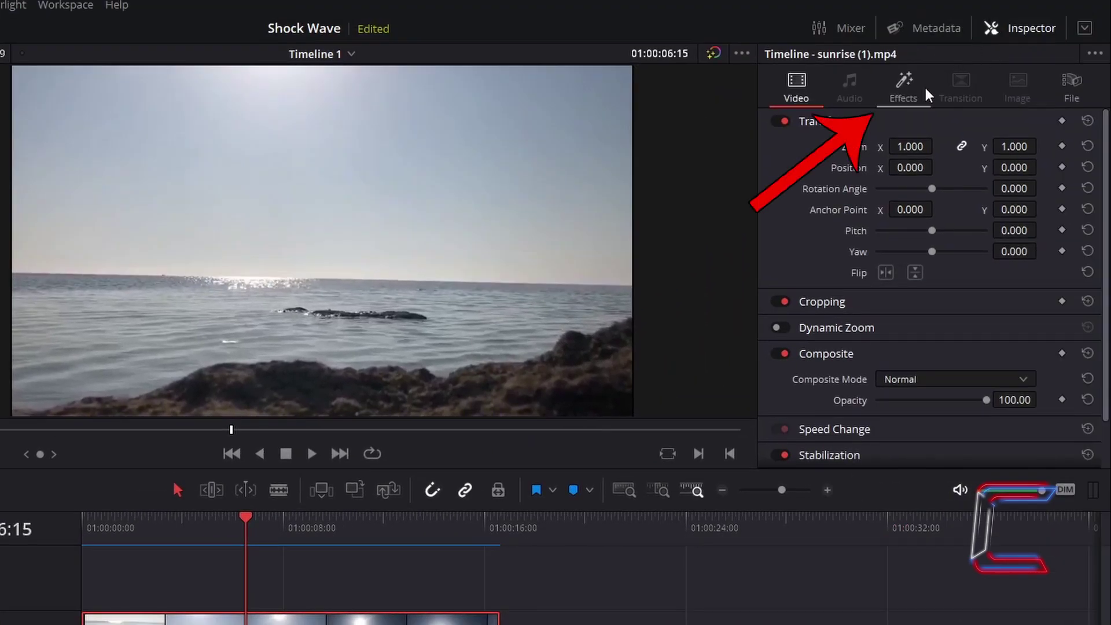
# - Set the Waviness Type to Horizontal, with Scale 100, Strength 7 and Speed 0.6
pyautogui.click(925, 86)
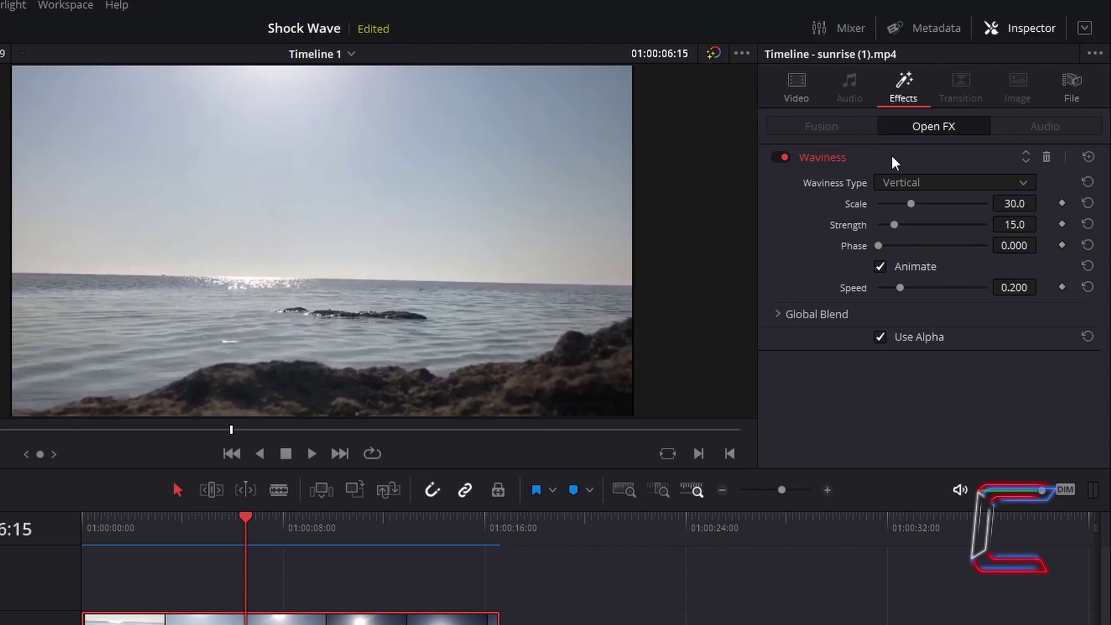
pyautogui.click(964, 183)
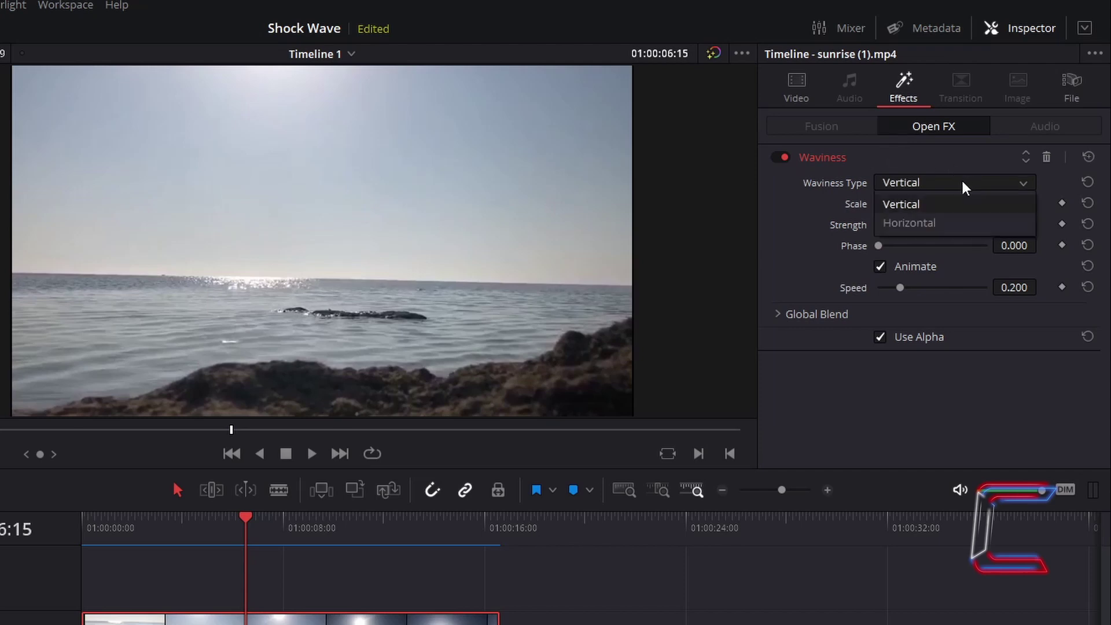
pyautogui.click(940, 224)
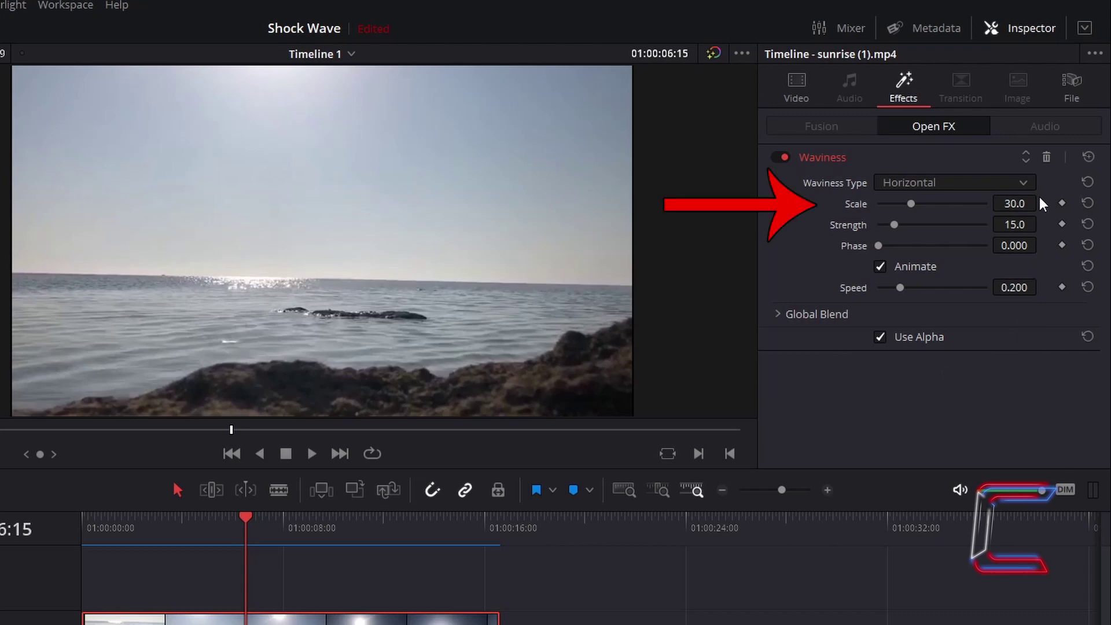
pyautogui.click(1025, 202)
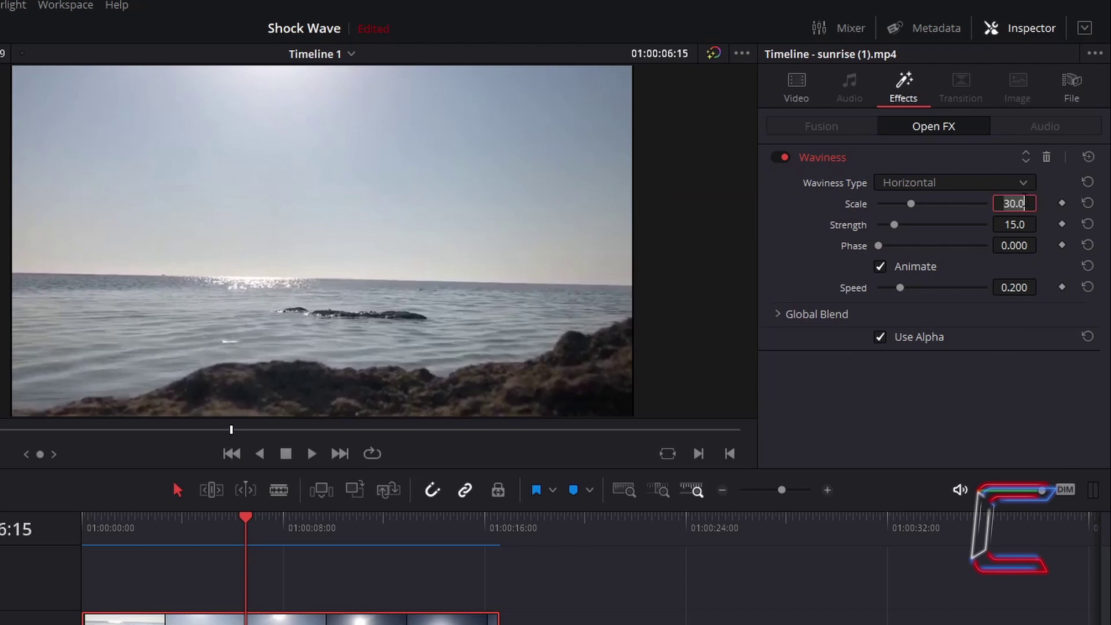
pyautogui.write('100')
pyautogui.press('Return')
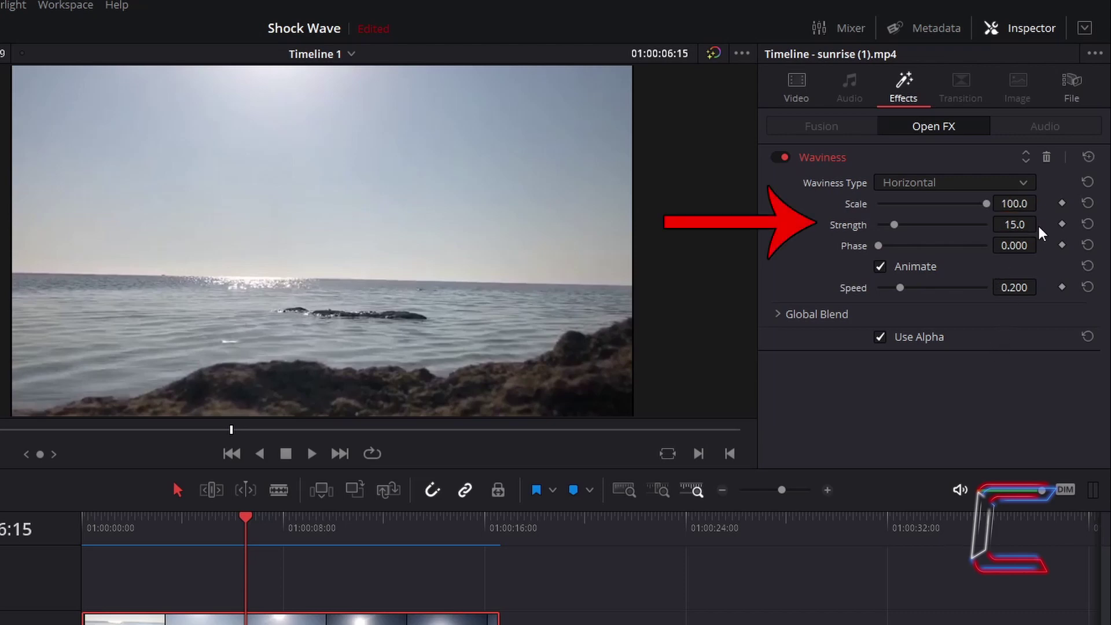
pyautogui.click(1033, 226)
pyautogui.write('7')
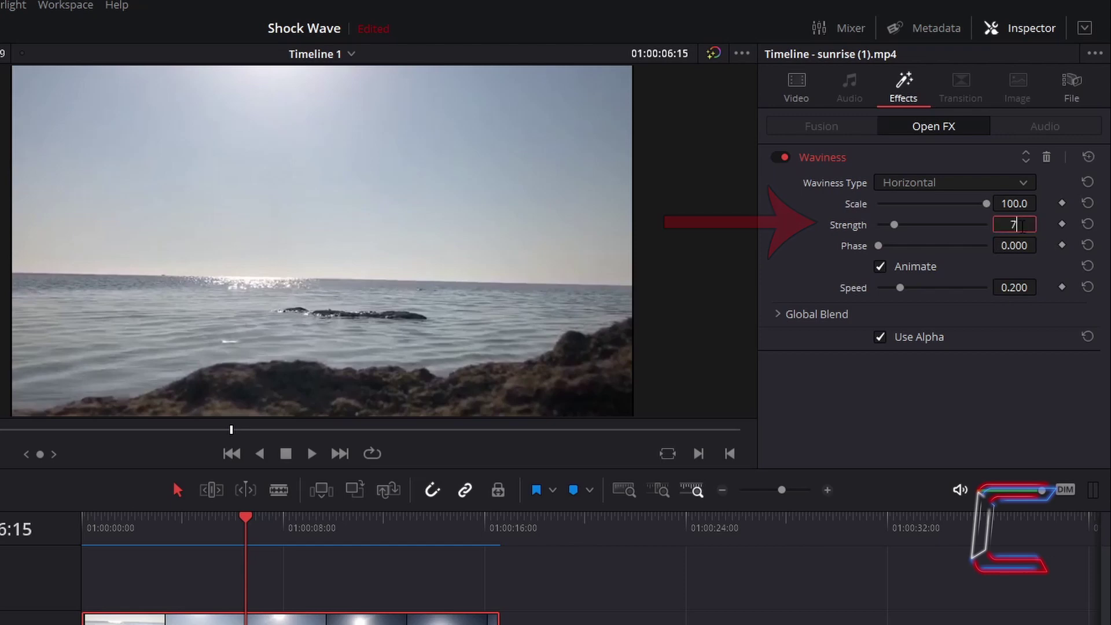
pyautogui.press('Return')
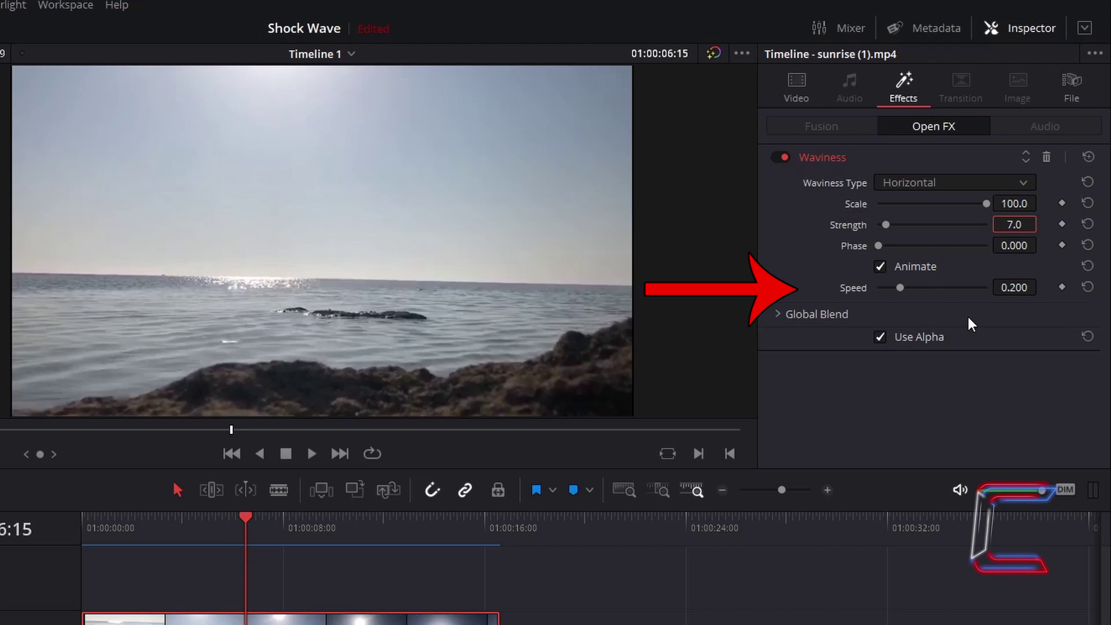
pyautogui.click(1030, 285)
pyautogui.write('0.')
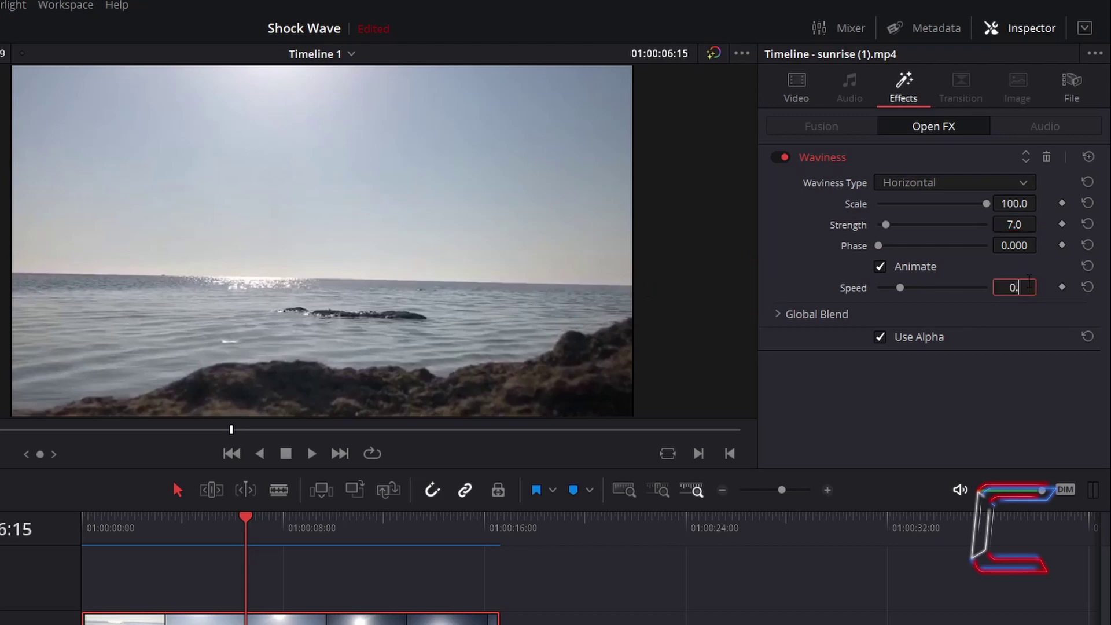
pyautogui.write('6')
pyautogui.press('Return')
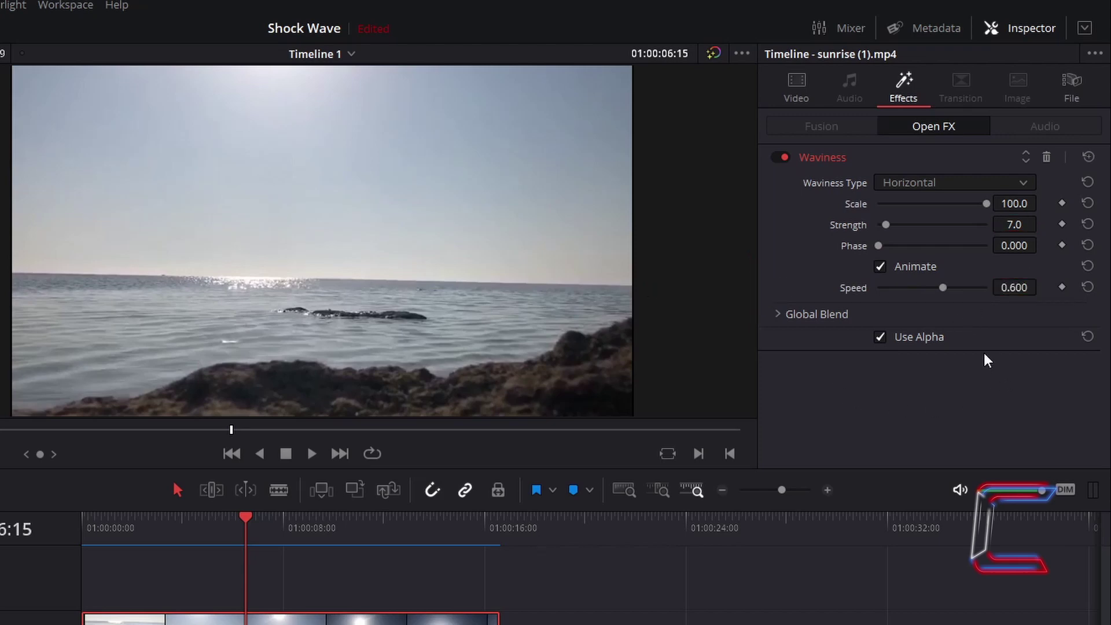